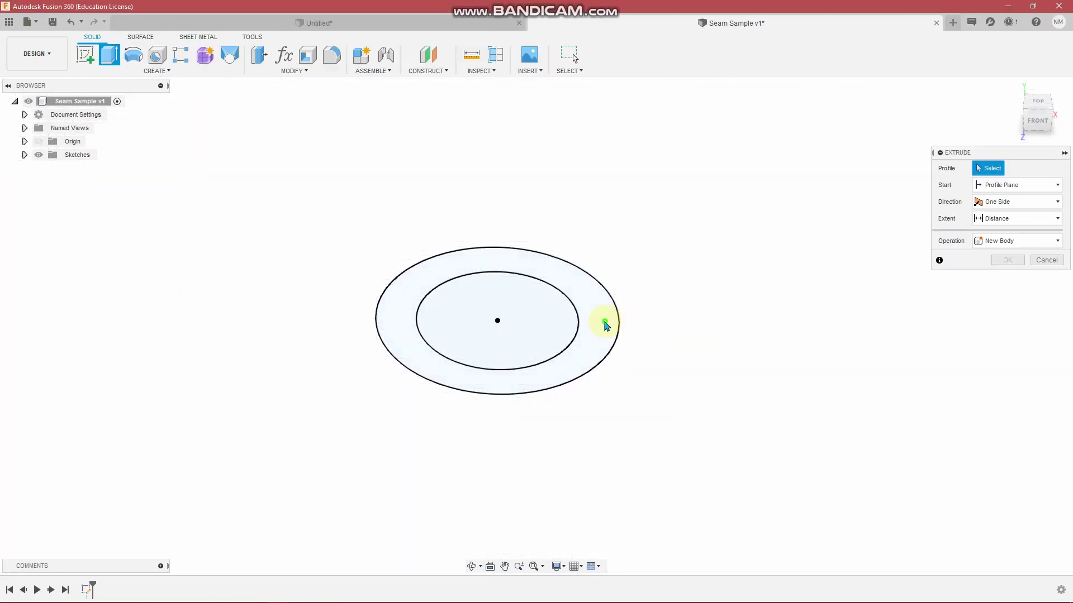
Step: Edit the extrusion distance for the ring between the Ø30 and Ø20 mm circles
{"action": "left_click", "coordinate": [606, 325]}
Step: Extrude the ring to a 10 mm height
{"action": "type", "text": "10"}
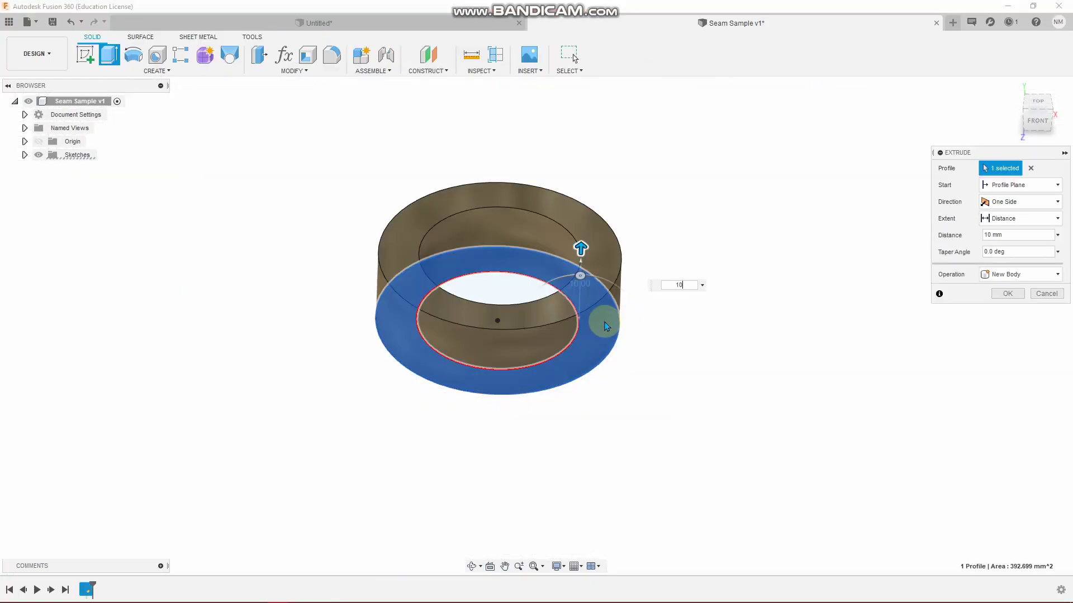
{"action": "key", "text": "Return"}
{"action": "scroll", "coordinate": [603, 318], "scroll_direction": "up", "scroll_amount": 5}
Step: Chamfer the ring's inner top edge instead of the outer one
{"action": "left_click", "coordinate": [294, 71]}
{"action": "left_click", "coordinate": [292, 108]}
{"action": "left_click", "coordinate": [563, 373]}
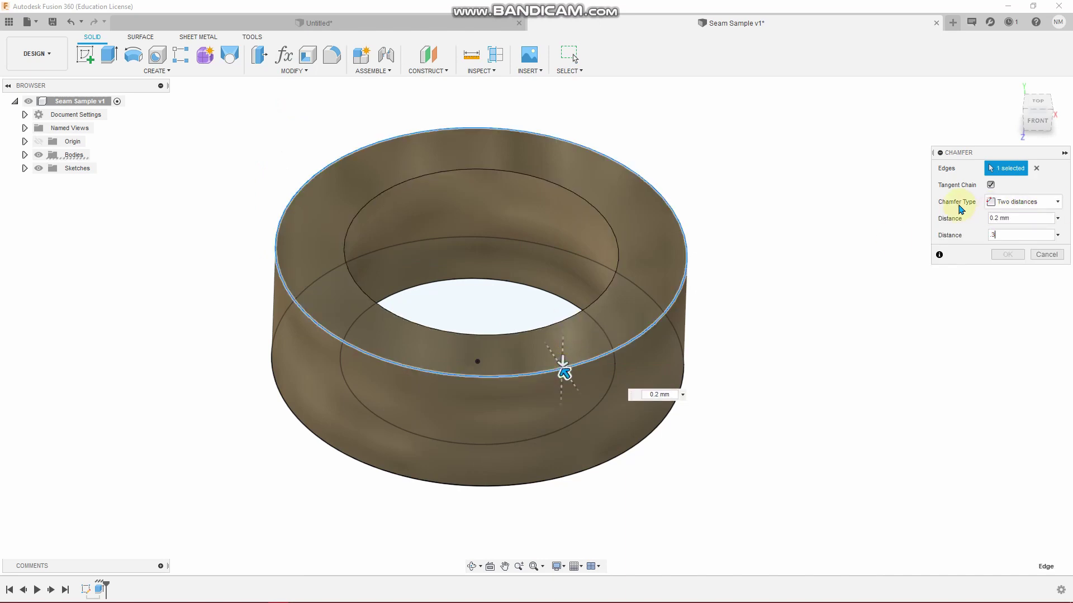
{"action": "left_click", "coordinate": [473, 129]}
{"action": "left_click", "coordinate": [513, 169]}
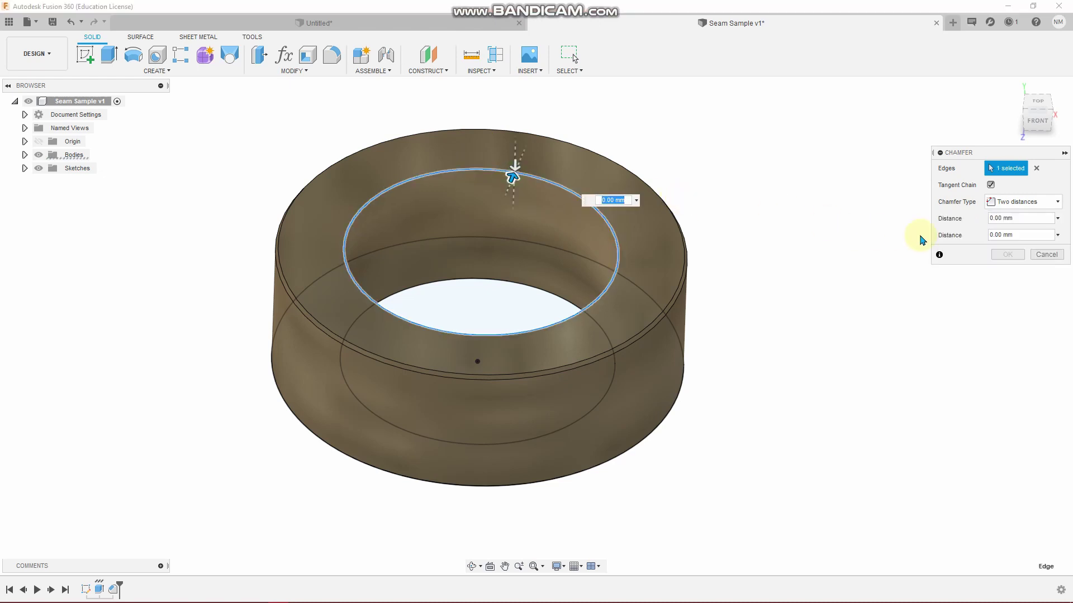
{"action": "key", "text": "Tab"}
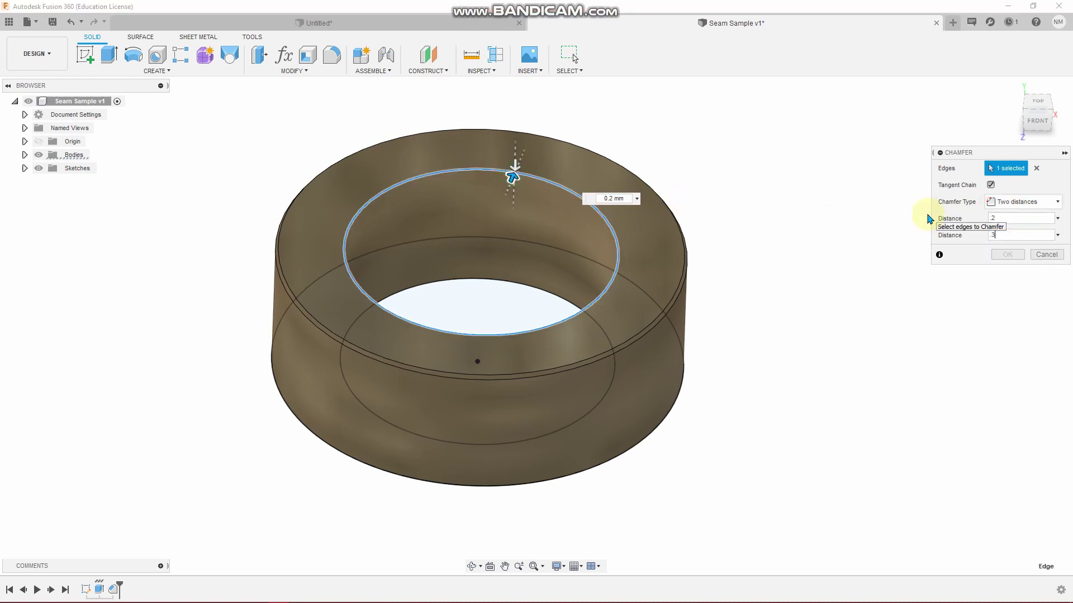
{"action": "key", "text": "Return"}
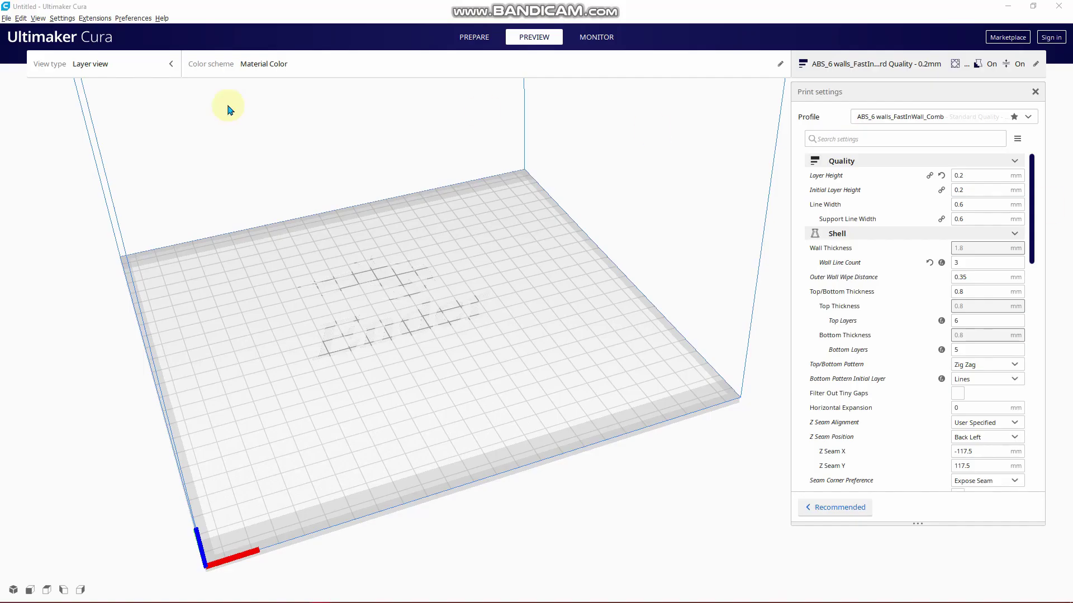
Step: Load CE3_Seam Sample and lay the 30 × 30 × 10 mm ring flat on the Ender-3 plate
{"action": "left_click", "coordinate": [6, 18]}
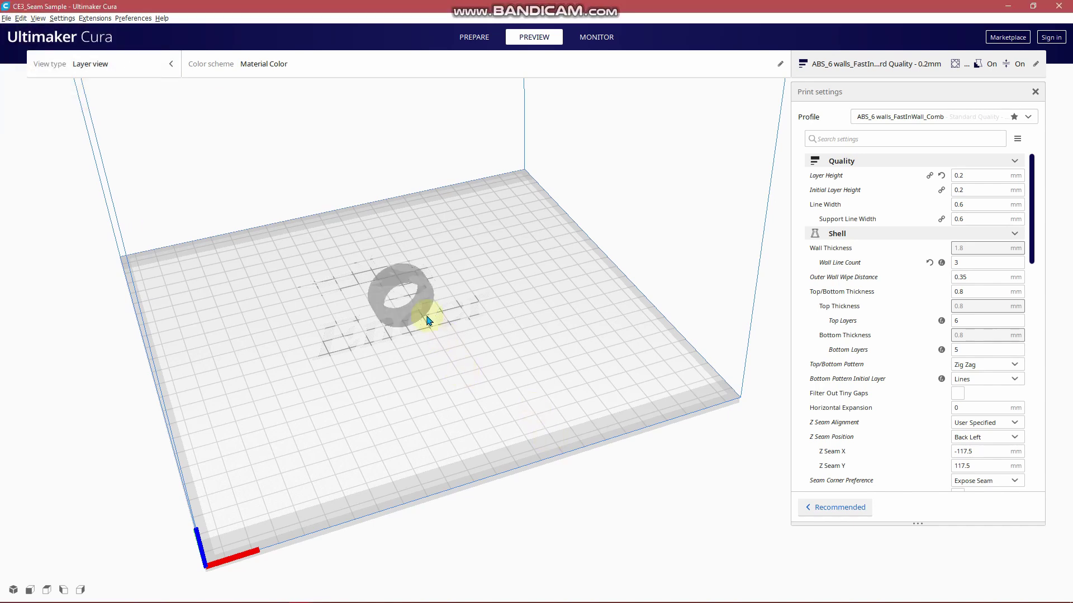
{"action": "left_click", "coordinate": [406, 312]}
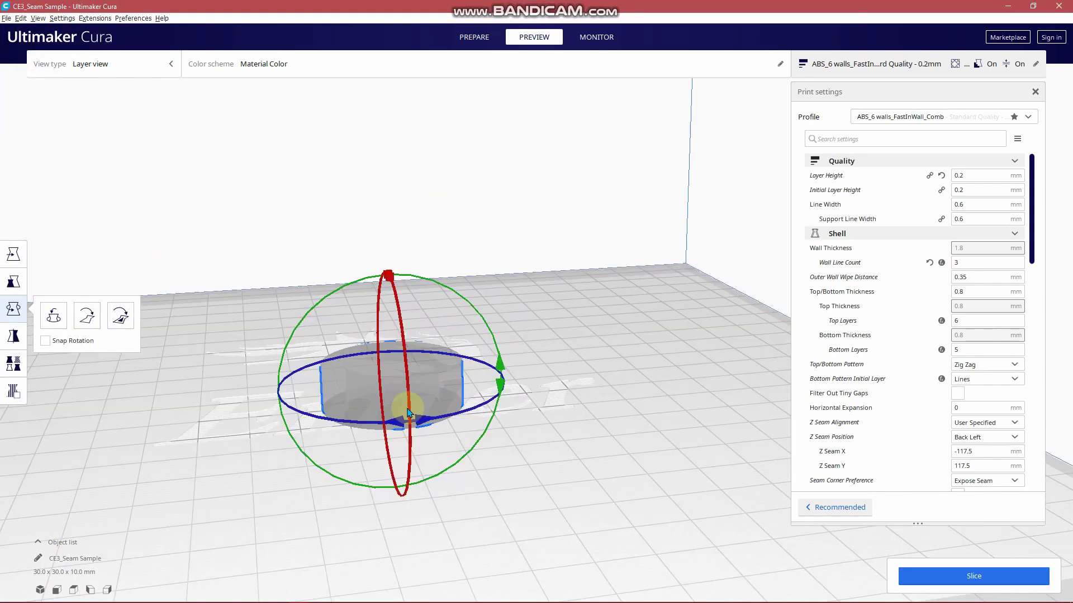
{"action": "left_click_drag", "start_coordinate": [411, 349], "coordinate": [312, 227]}
{"action": "left_click", "coordinate": [86, 315]}
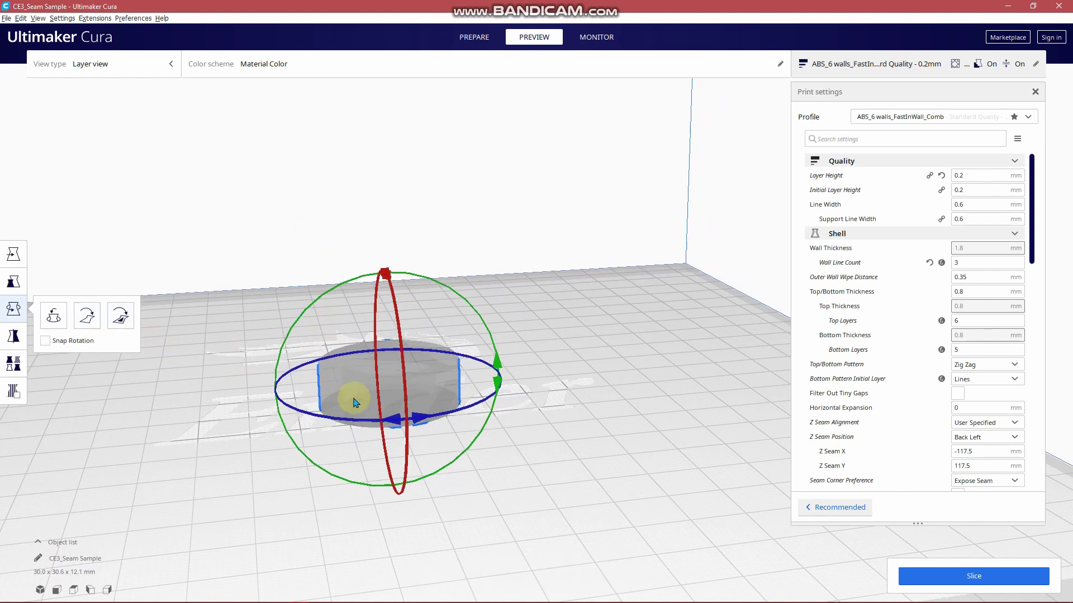
{"action": "left_click", "coordinate": [14, 254]}
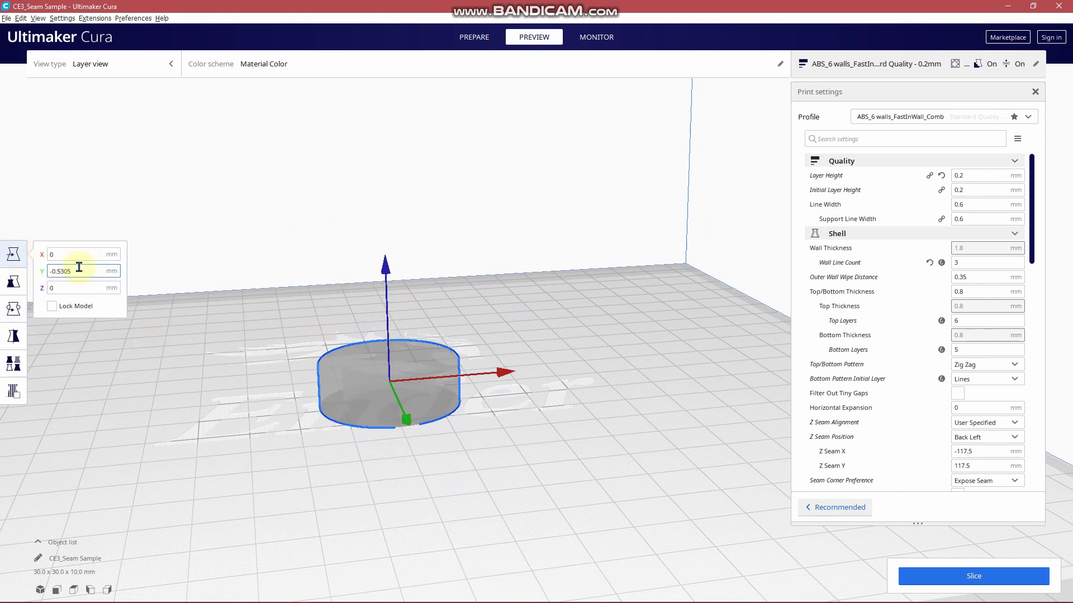
{"action": "left_click", "coordinate": [316, 269]}
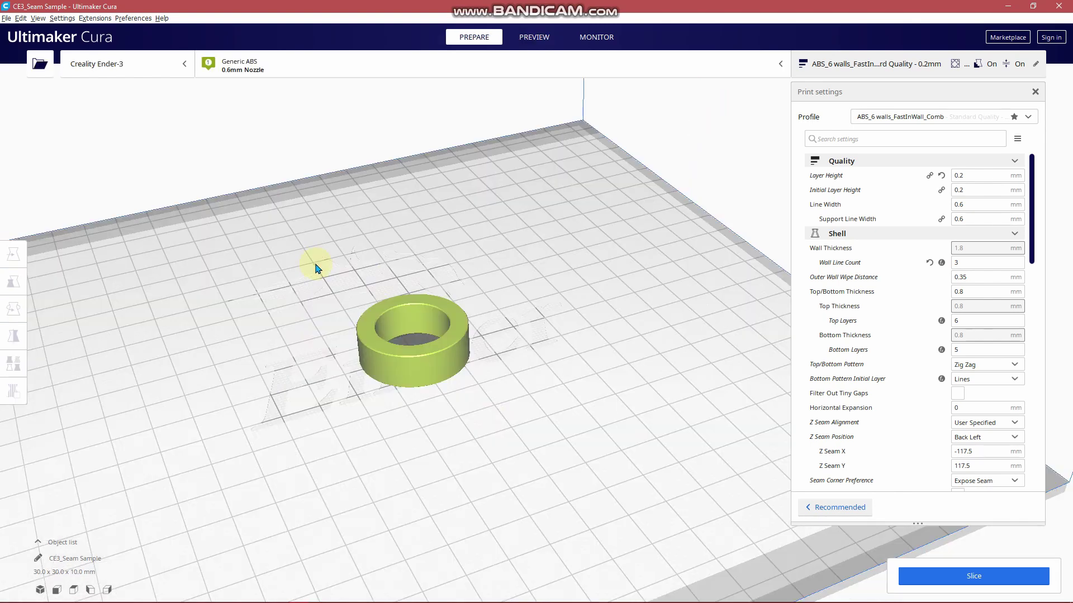
Step: Review the General preferences from Manage Printers, with 'Automatically drop models to the build plate' ticked, then close
{"action": "left_click", "coordinate": [60, 18]}
{"action": "mouse_move", "coordinate": [72, 30]}
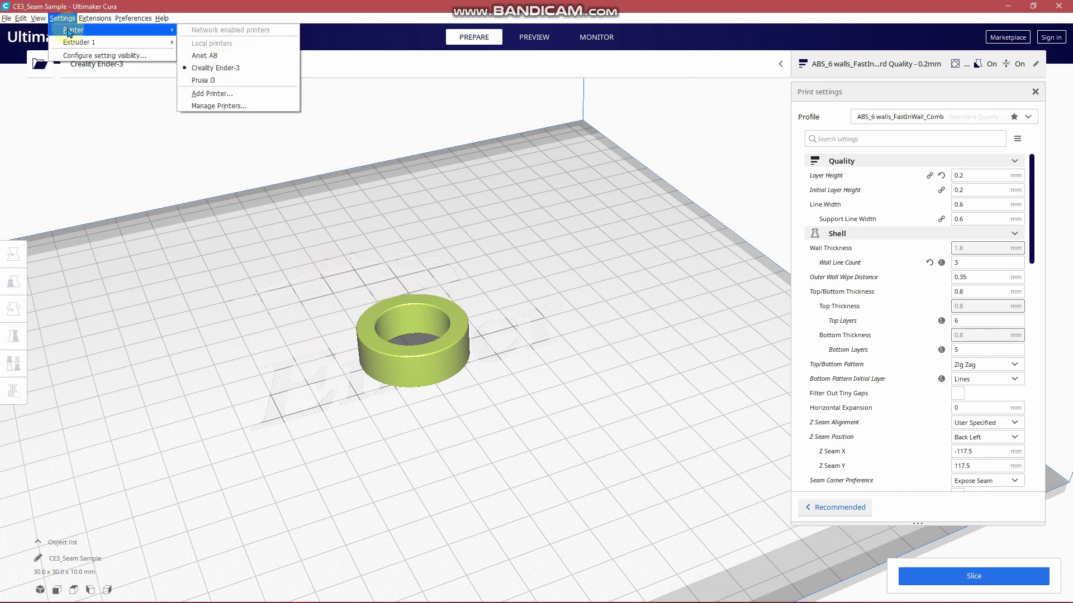
{"action": "left_click", "coordinate": [215, 107]}
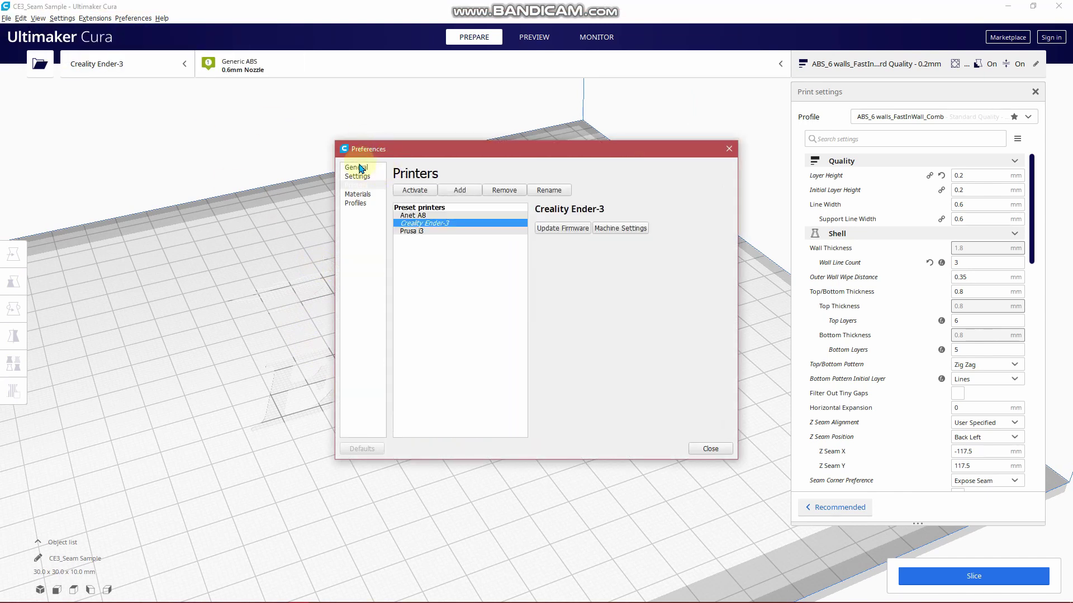
{"action": "left_click", "coordinate": [360, 168]}
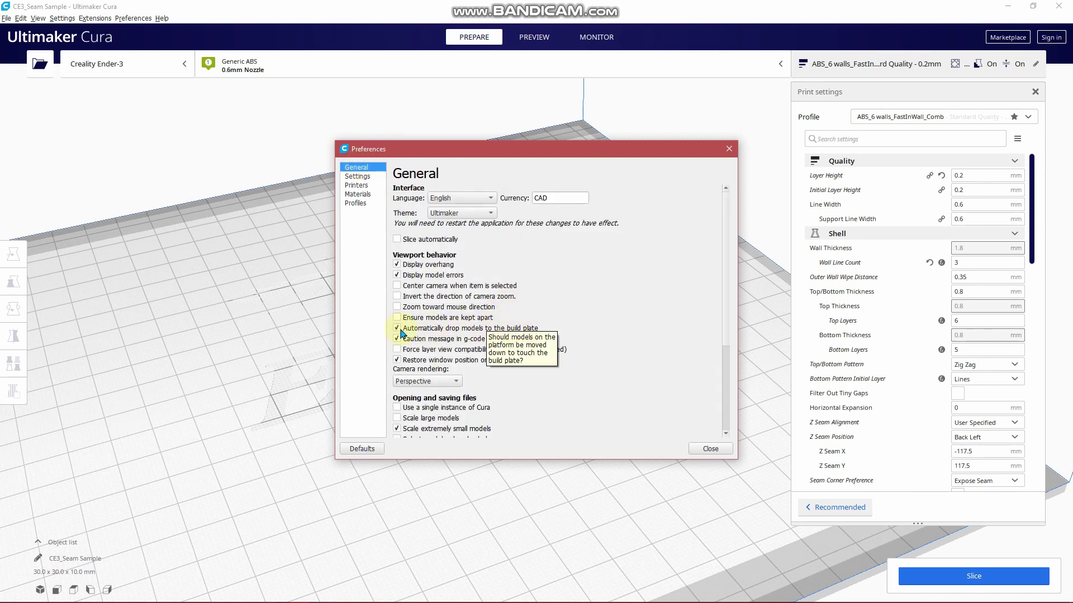
{"action": "left_click", "coordinate": [708, 448]}
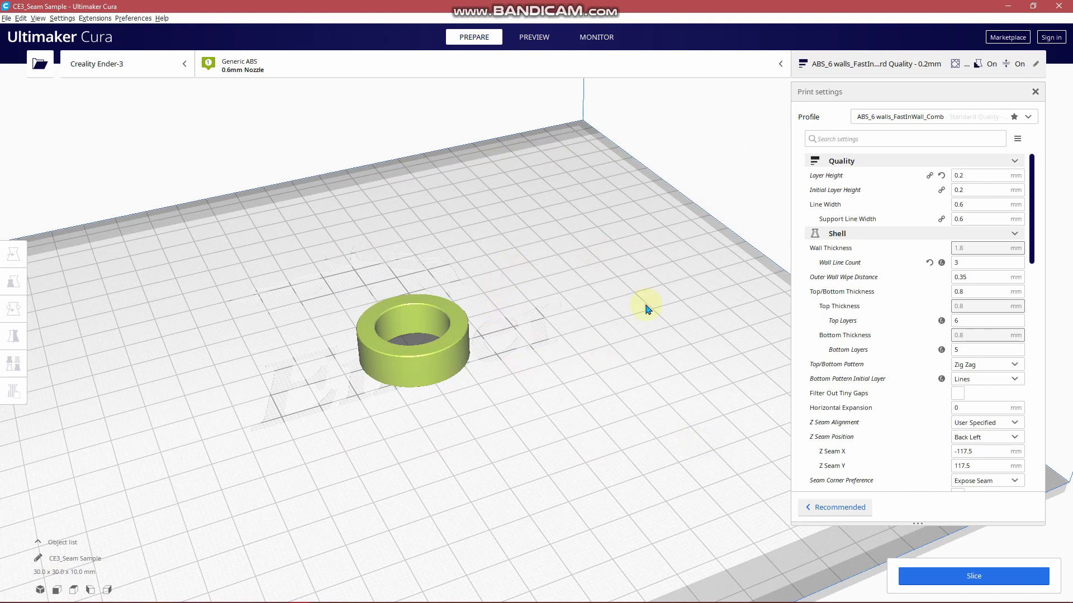
Step: Multiply the ring with Ctrl+M, then select the lower and top rings to check their seam settings
{"action": "key", "text": "ctrl+a"}
{"action": "key", "text": "ctrl+m"}
{"action": "left_click", "coordinate": [568, 313]}
{"action": "left_click", "coordinate": [391, 438]}
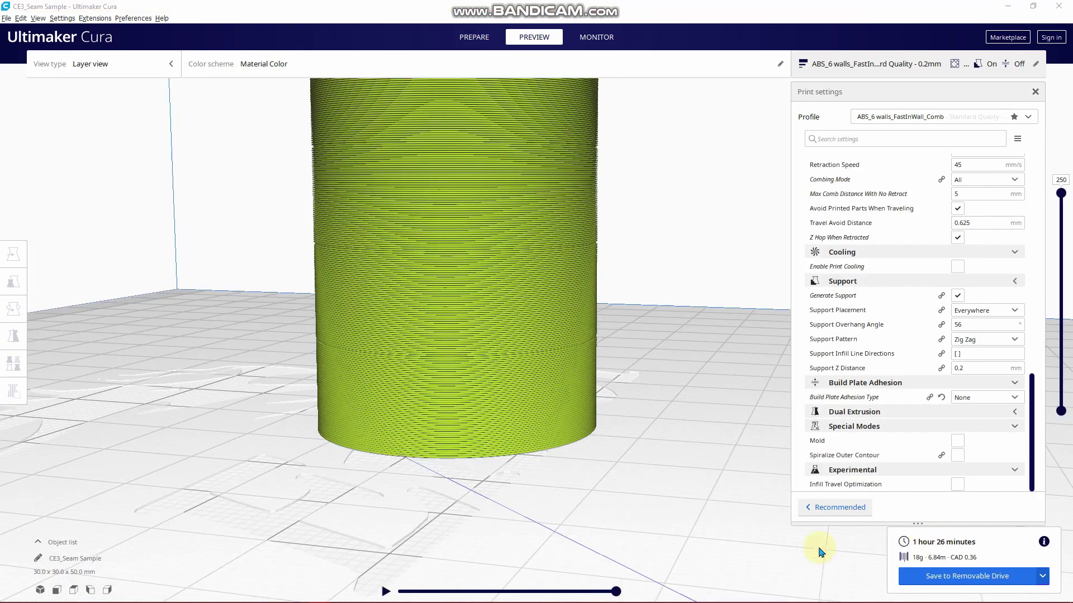
{"action": "left_click", "coordinate": [412, 419]}
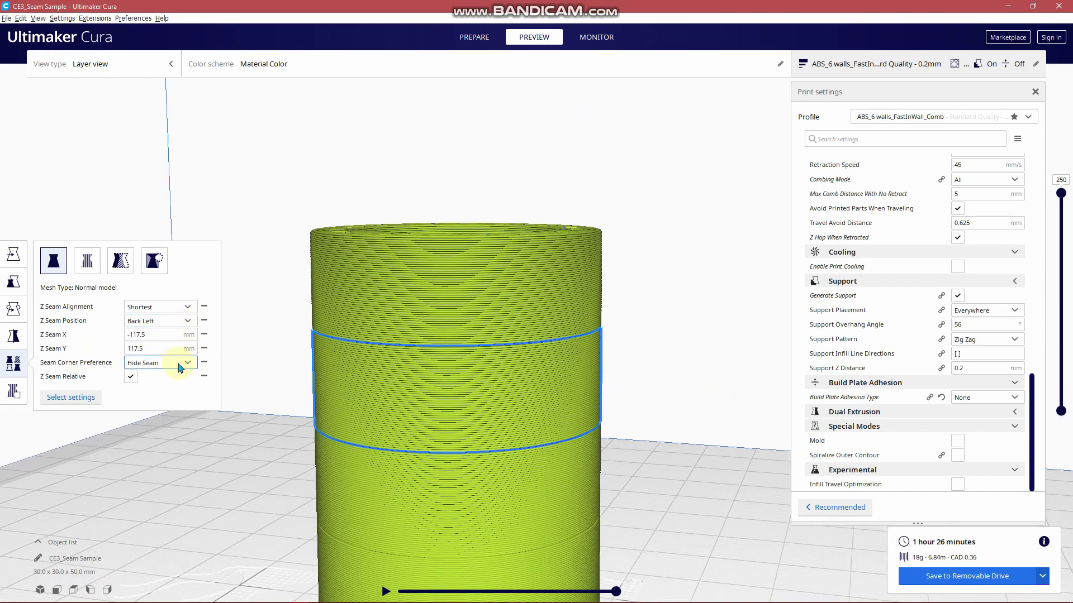
{"action": "left_click", "coordinate": [399, 305]}
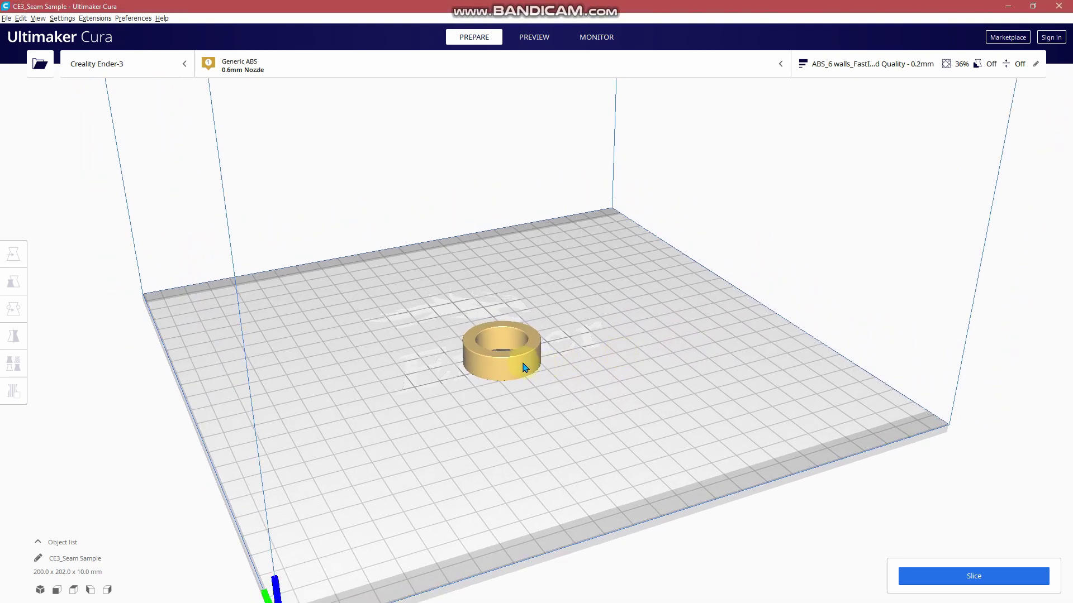
Step: Make copies of the ring with Multiply Selected Model from its context menu
{"action": "left_click", "coordinate": [525, 367]}
{"action": "right_click_drag", "start_coordinate": [735, 311], "coordinate": [565, 338]}
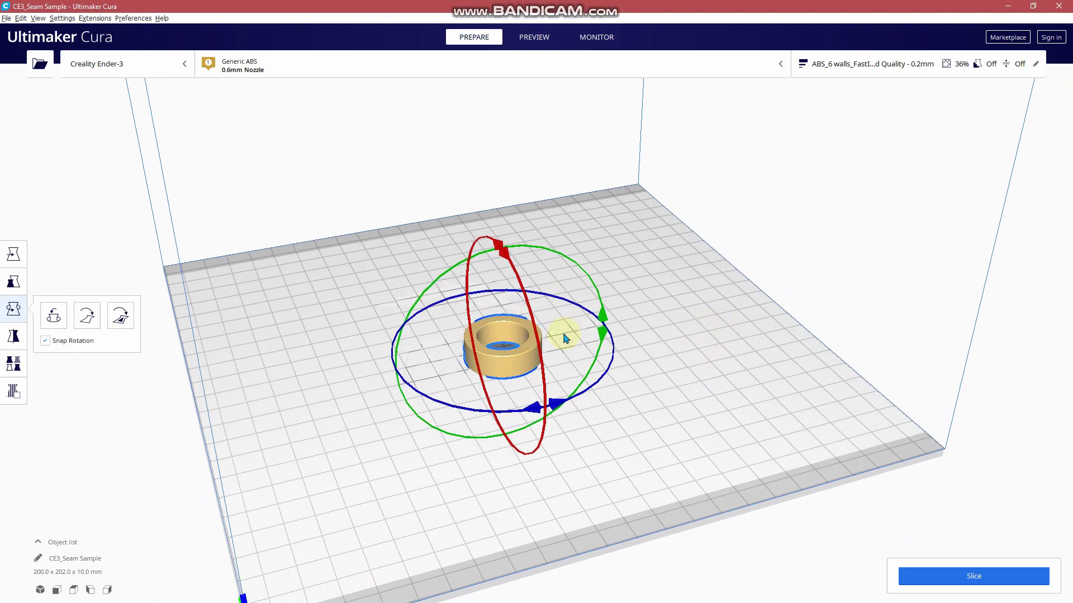
{"action": "right_click", "coordinate": [500, 355]}
{"action": "left_click", "coordinate": [540, 391]}
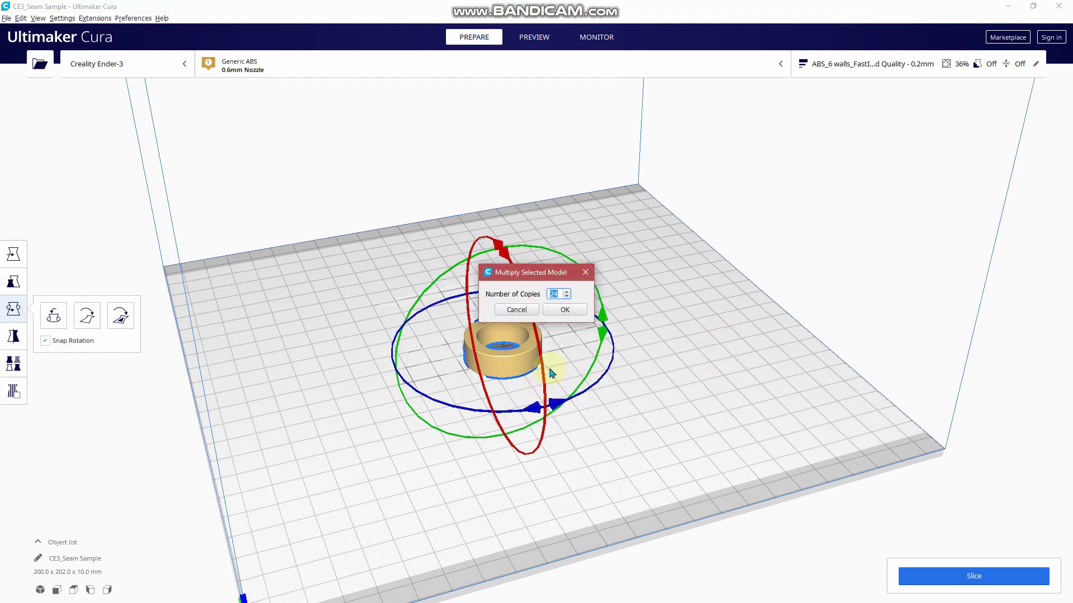
{"action": "left_click", "coordinate": [565, 311]}
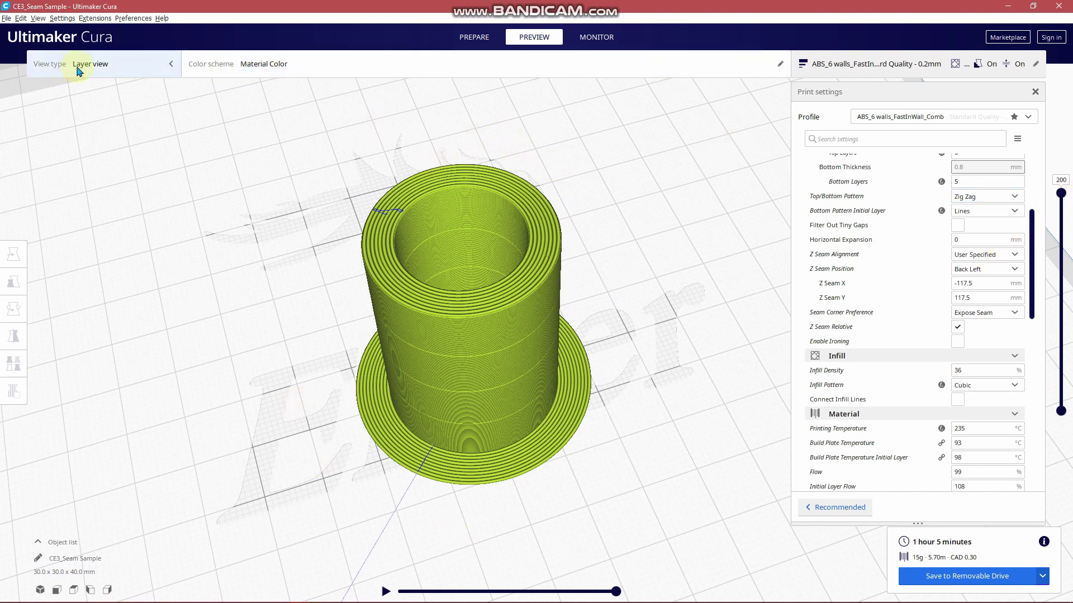
Step: From a low side view, limit visible layers to 156 and then 52 to inspect seams
{"action": "left_click", "coordinate": [235, 63]}
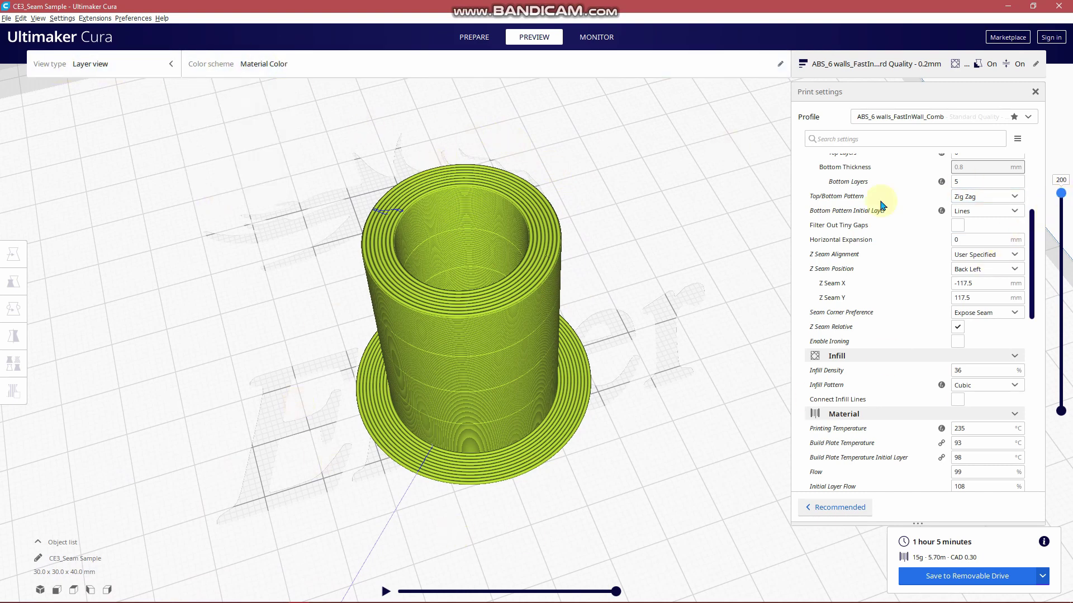
{"action": "right_click_drag", "start_coordinate": [436, 352], "coordinate": [707, 295]}
{"action": "scroll", "coordinate": [508, 323], "scroll_direction": "up", "scroll_amount": 6}
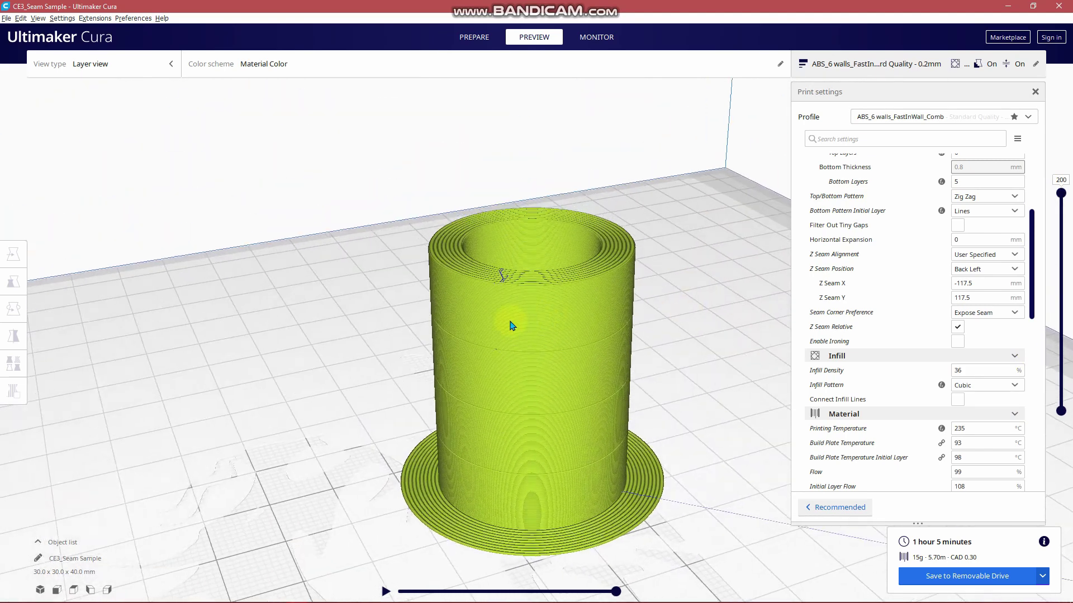
{"action": "scroll", "coordinate": [486, 320], "scroll_direction": "down", "scroll_amount": 1}
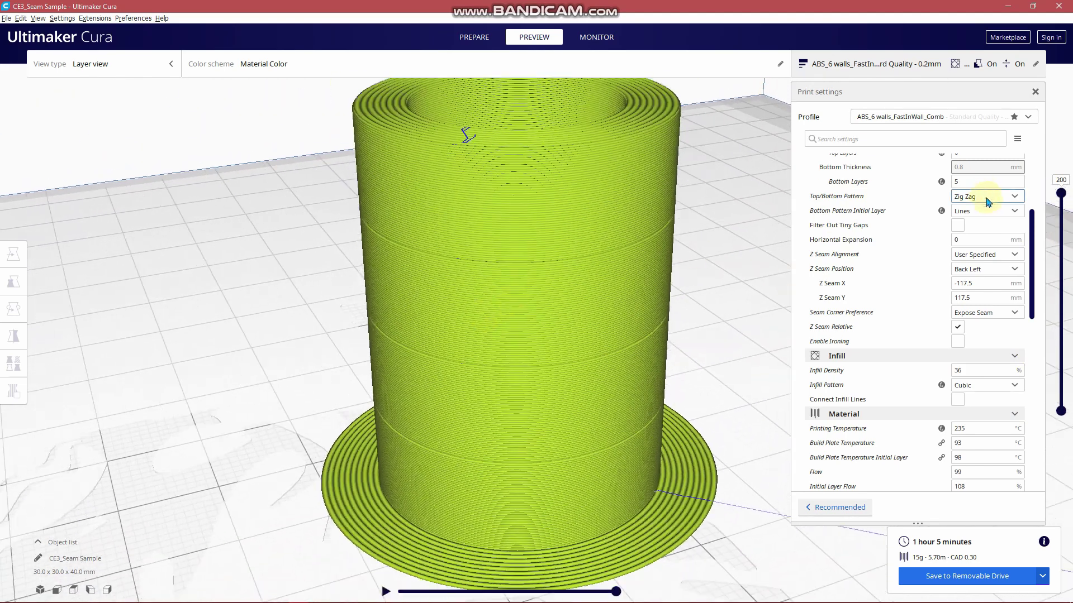
{"action": "left_click_drag", "start_coordinate": [1060, 196], "coordinate": [1060, 265]}
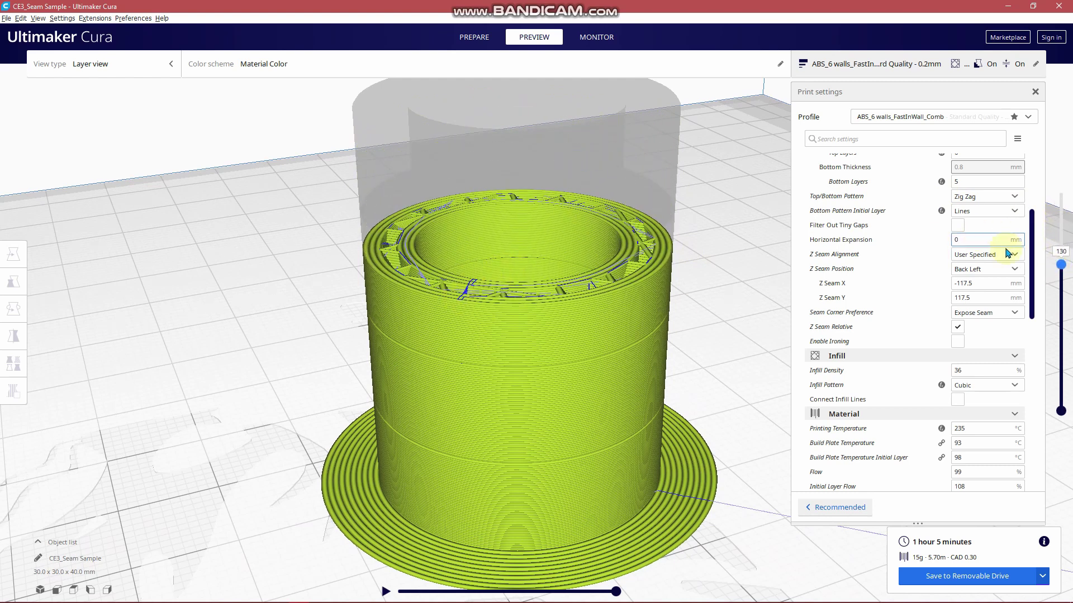
{"action": "left_click_drag", "start_coordinate": [1062, 271], "coordinate": [1060, 192]}
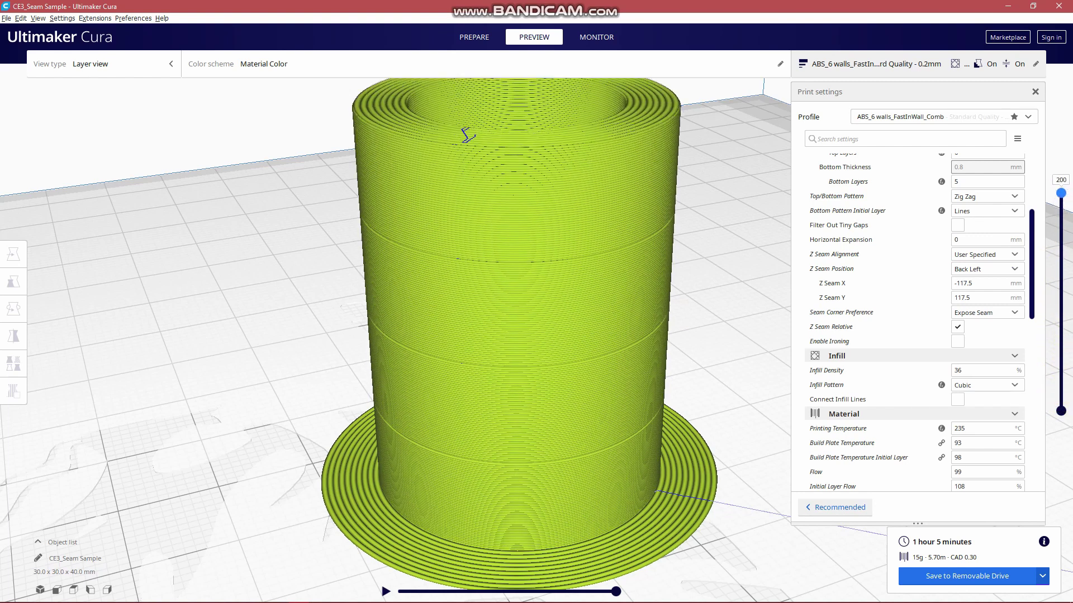
Step: Orbit to a top-down view of the cylinder and show the colour scheme options
{"action": "scroll", "coordinate": [706, 220], "scroll_direction": "down", "scroll_amount": 5}
{"action": "right_click_drag", "start_coordinate": [707, 221], "coordinate": [383, 240]}
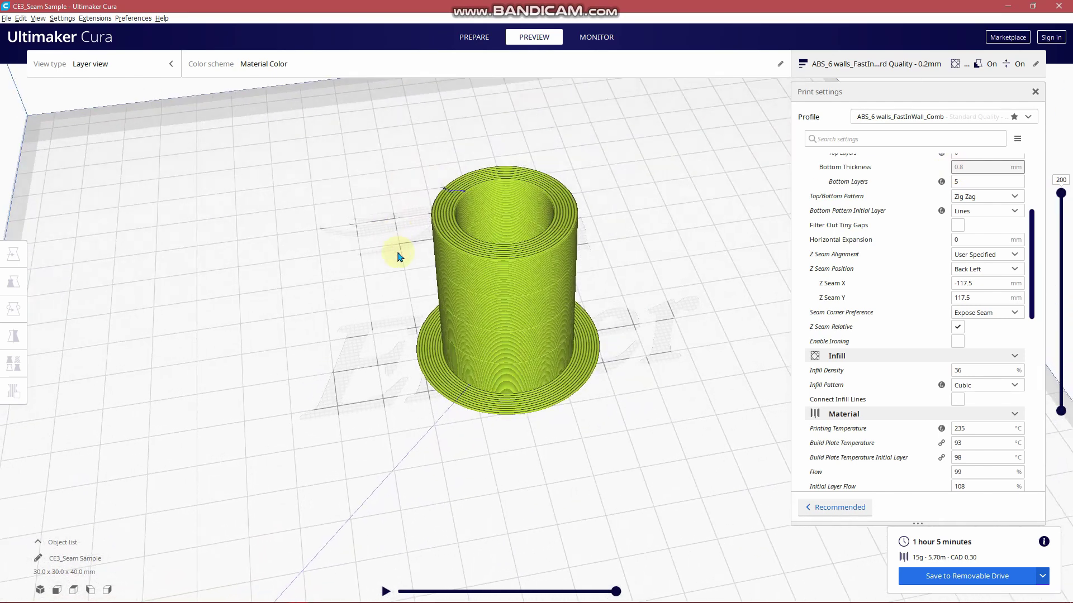
{"action": "scroll", "coordinate": [443, 336], "scroll_direction": "up", "scroll_amount": 5}
{"action": "left_click", "coordinate": [254, 66]}
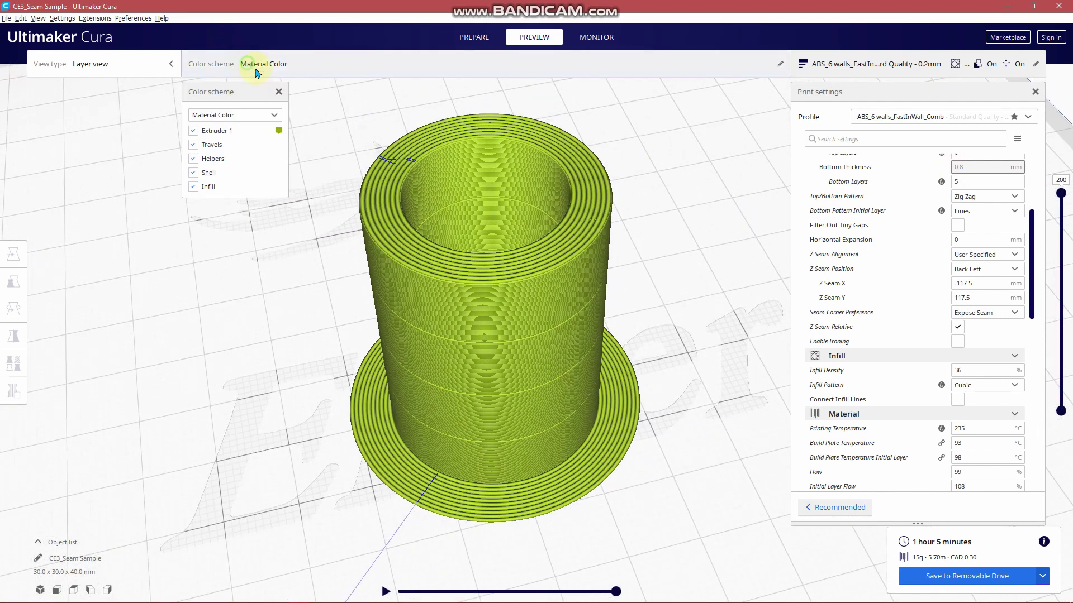
Step: Hide the extruded lines so only travel moves show, then play the print simulation
{"action": "left_click", "coordinate": [193, 130]}
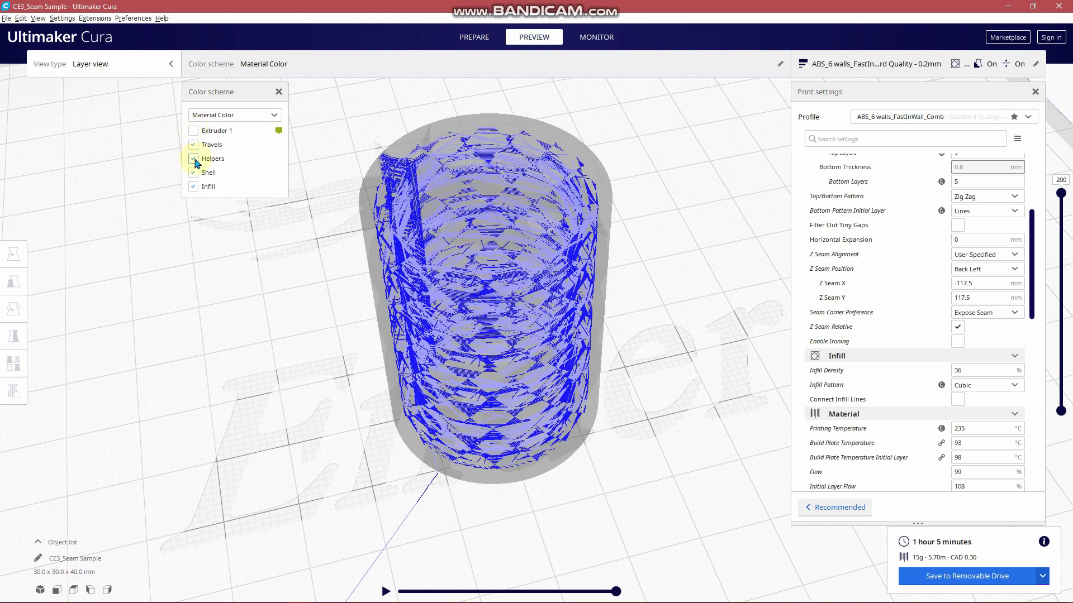
{"action": "right_click_drag", "start_coordinate": [374, 251], "coordinate": [393, 248]}
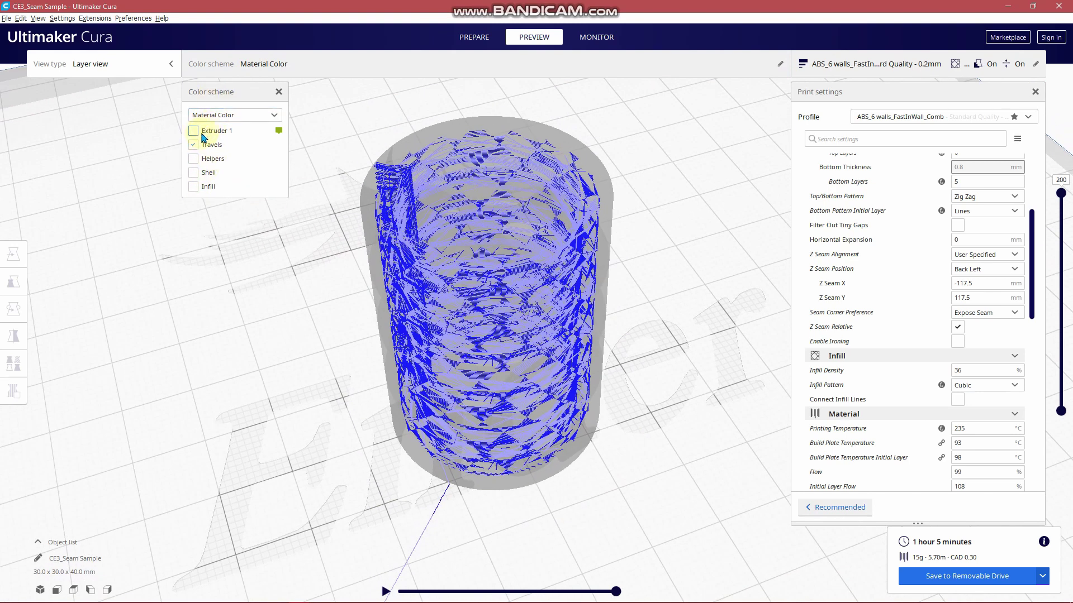
{"action": "scroll", "coordinate": [325, 292], "scroll_direction": "up", "scroll_amount": 5}
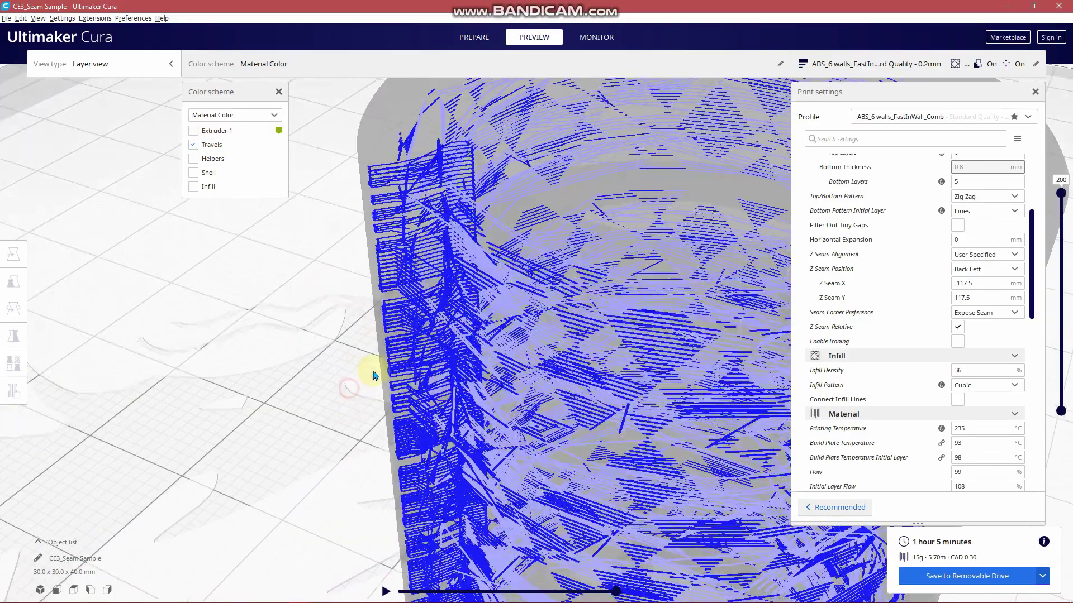
{"action": "scroll", "coordinate": [407, 342], "scroll_direction": "down", "scroll_amount": 5}
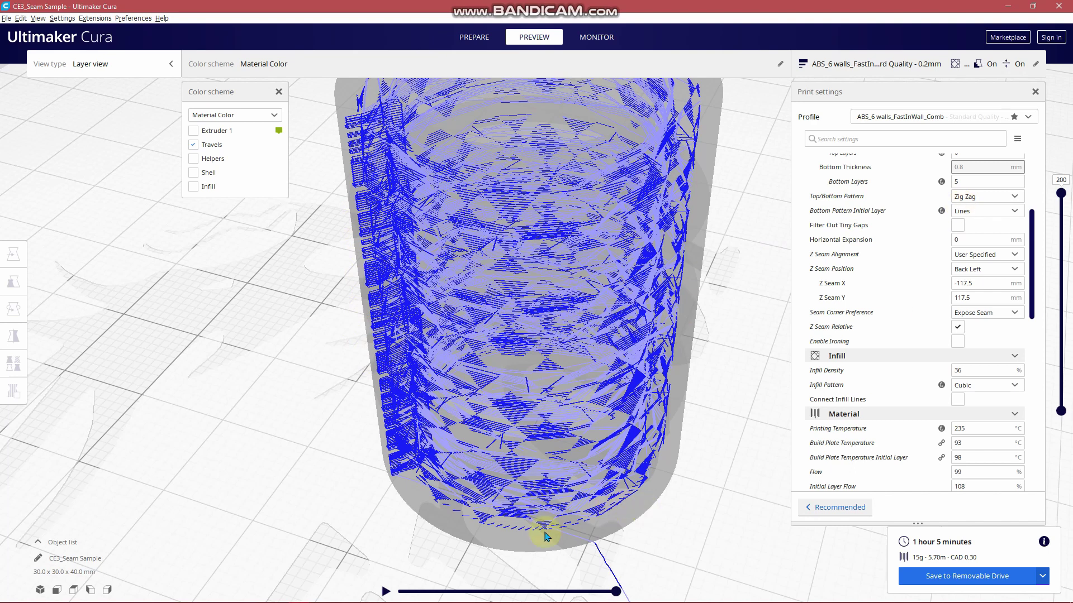
{"action": "left_click", "coordinate": [385, 592]}
Step: Set the top visible layer to 196, rewind the nozzle path, and replay the simulation
{"action": "scroll", "coordinate": [491, 359], "scroll_direction": "up", "scroll_amount": 5}
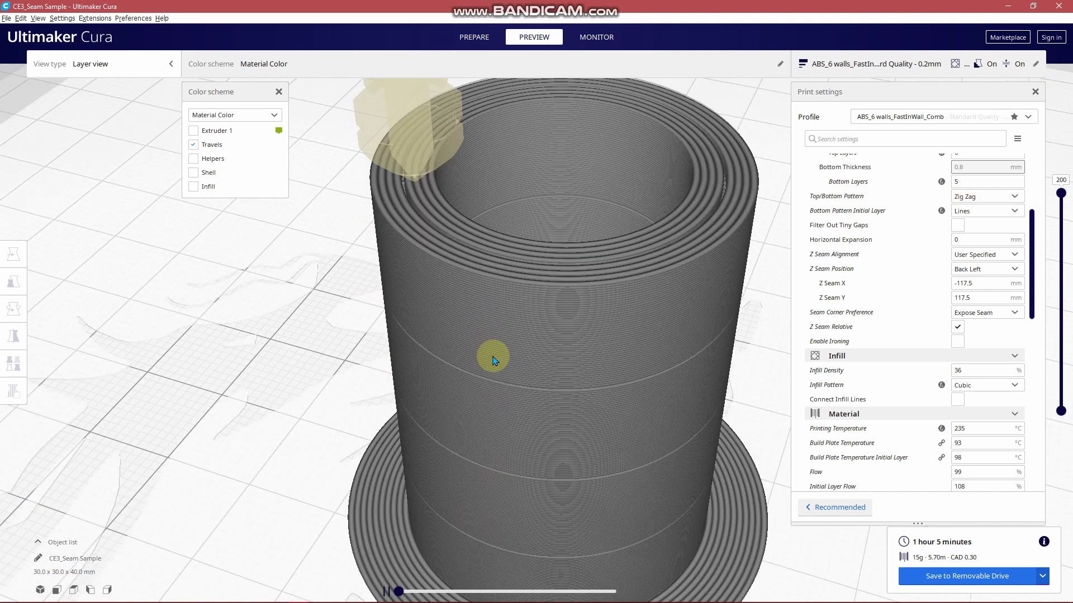
{"action": "mouse_move", "coordinate": [1060, 193]}
{"action": "left_mouse_down"}
{"action": "mouse_move", "coordinate": [1061, 211]}
{"action": "mouse_move", "coordinate": [1061, 196]}
{"action": "left_mouse_up"}
{"action": "left_click", "coordinate": [385, 592]}
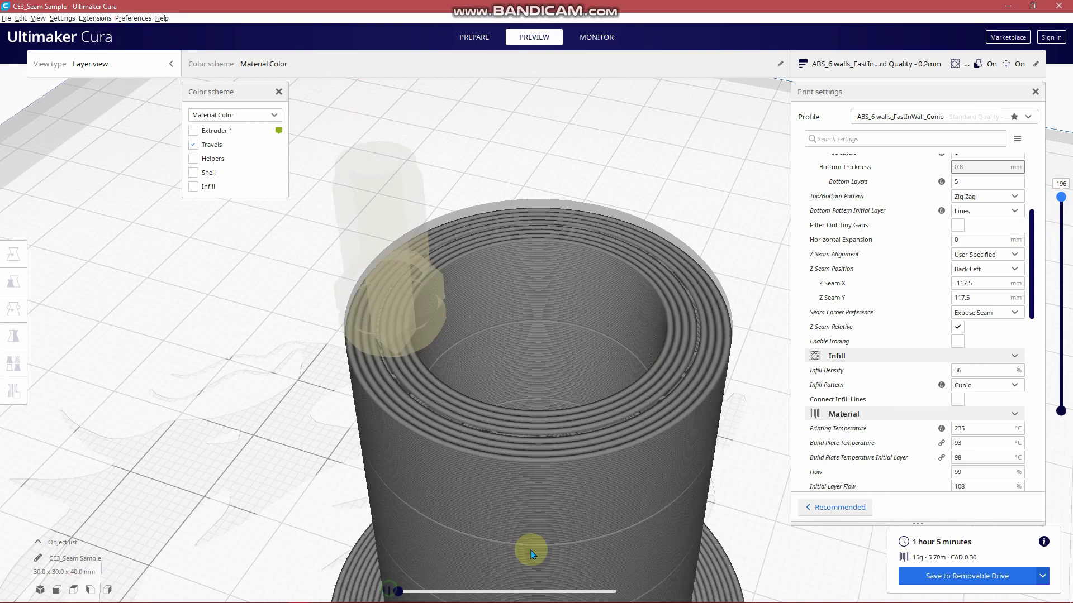
{"action": "left_click_drag", "start_coordinate": [445, 592], "coordinate": [472, 597]}
{"action": "left_click", "coordinate": [386, 592]}
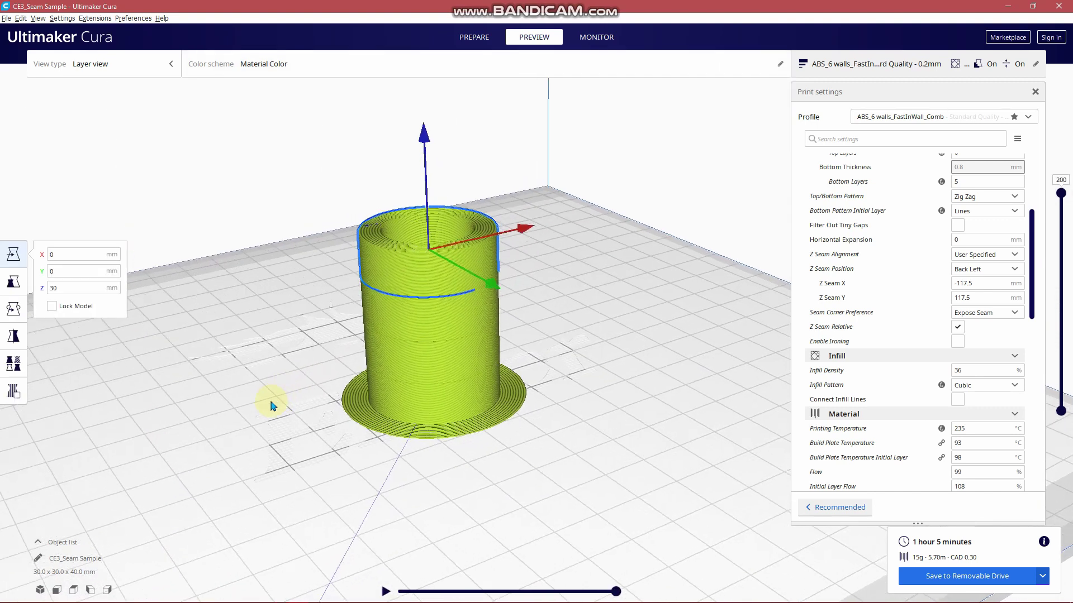
{"action": "right_click_drag", "start_coordinate": [272, 406], "coordinate": [246, 404]}
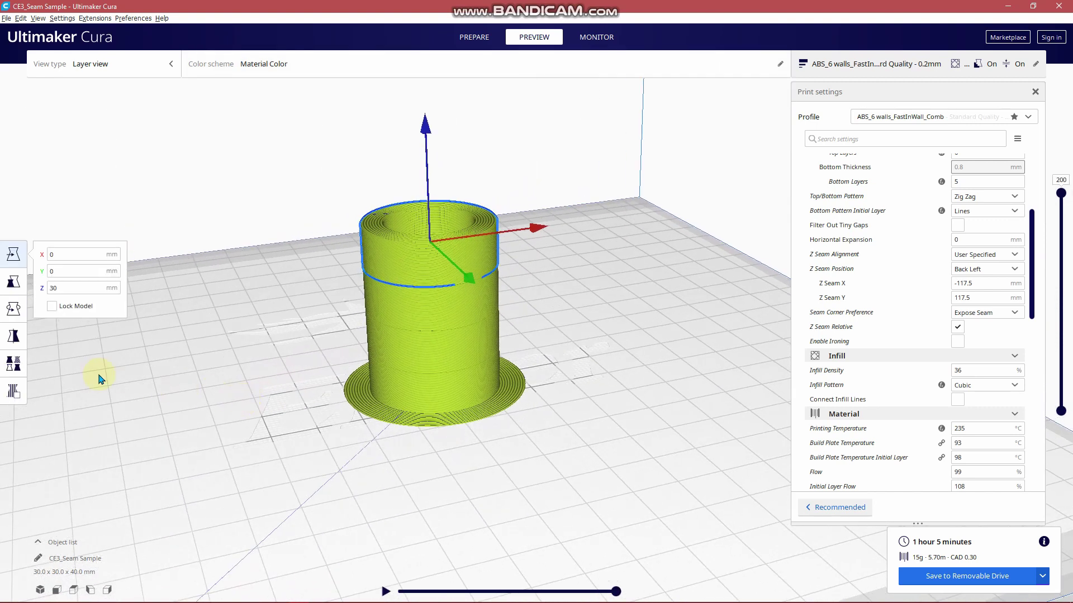
Step: Select the bottom cylinder and filter its per-model settings list for 'sea'
{"action": "left_click_drag", "start_coordinate": [419, 385], "coordinate": [175, 384]}
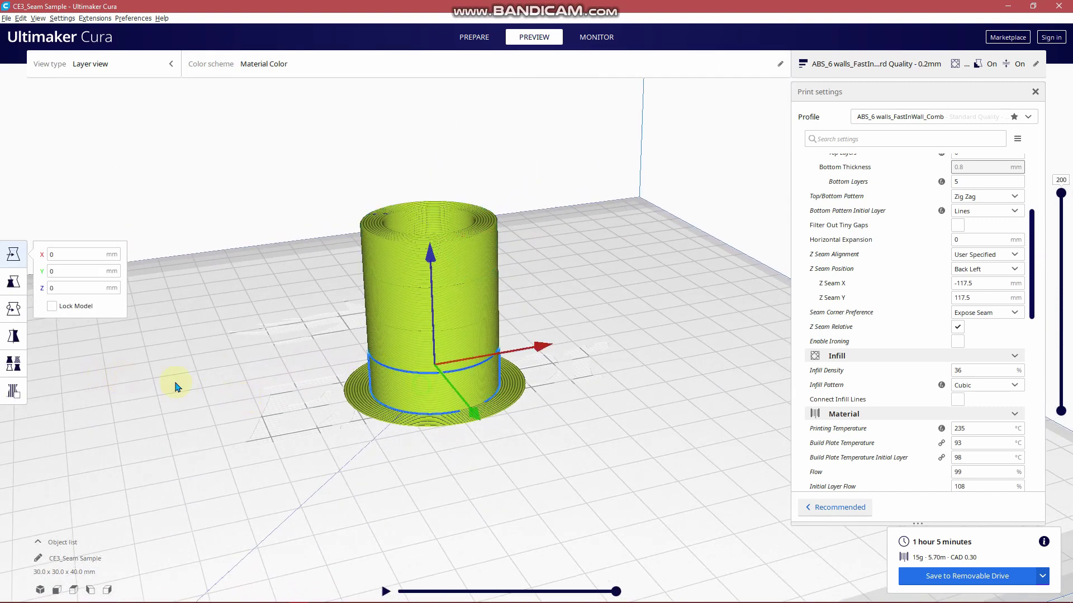
{"action": "left_click", "coordinate": [14, 364]}
{"action": "left_click", "coordinate": [111, 364]}
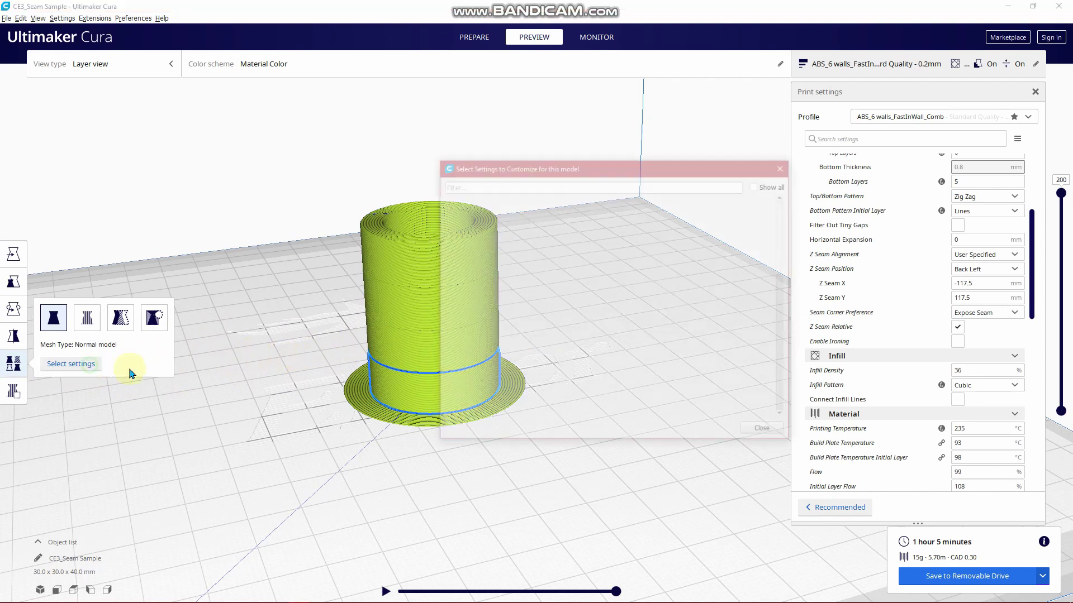
{"action": "left_click", "coordinate": [505, 187]}
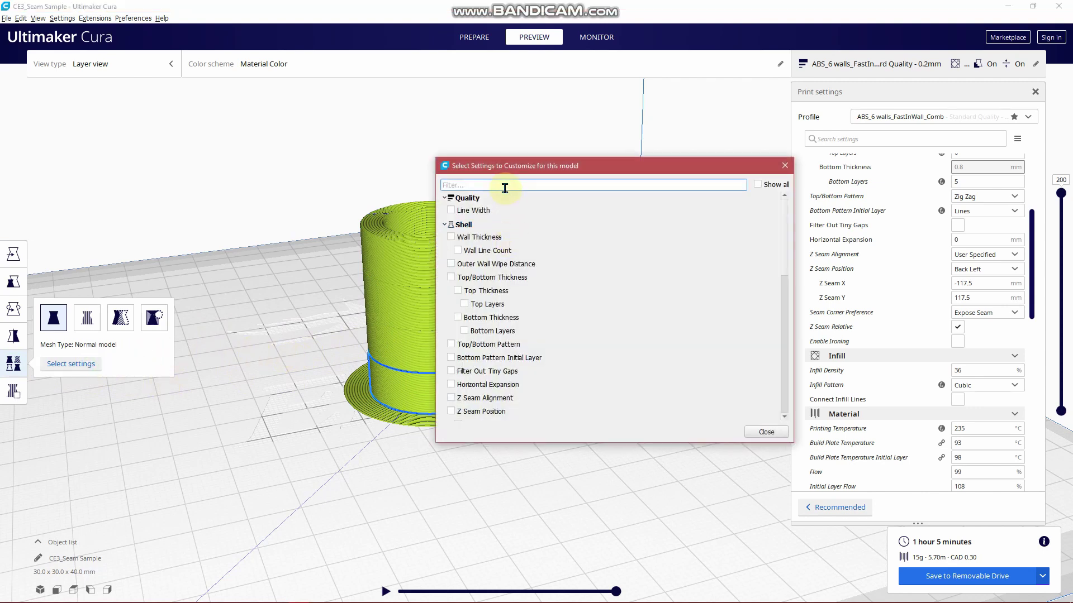
{"action": "type", "text": "sea"}
Step: Add Z Seam Alignment, Position, X, Y, Seam Corner Preference and Z Seam Relative overrides
{"action": "left_click", "coordinate": [451, 197]}
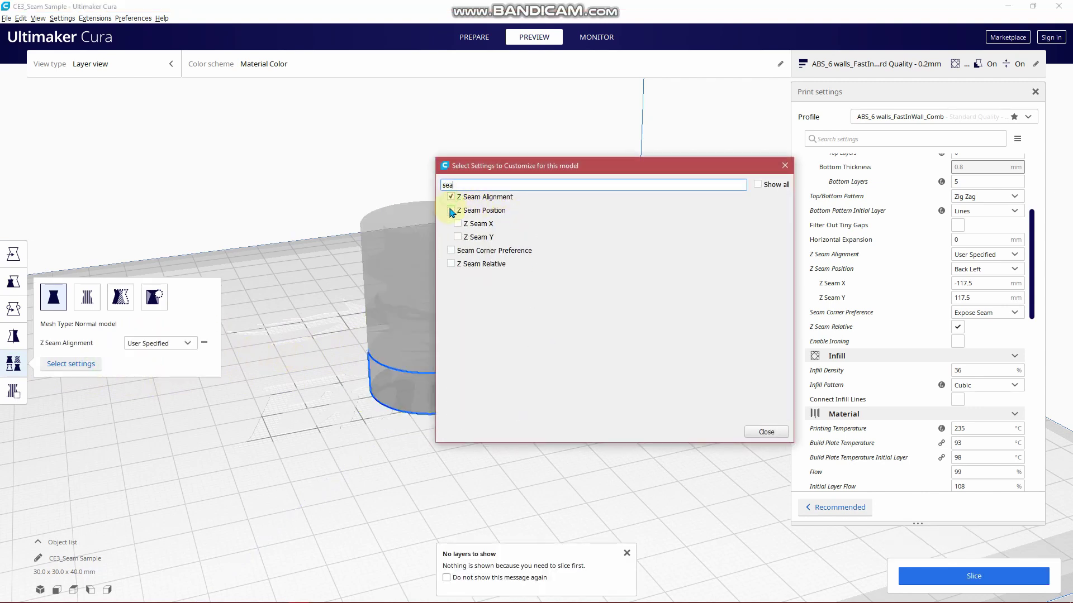
{"action": "left_click", "coordinate": [451, 210]}
{"action": "left_click", "coordinate": [458, 223]}
{"action": "left_click", "coordinate": [458, 237]}
{"action": "left_click", "coordinate": [450, 251]}
{"action": "left_click", "coordinate": [451, 264]}
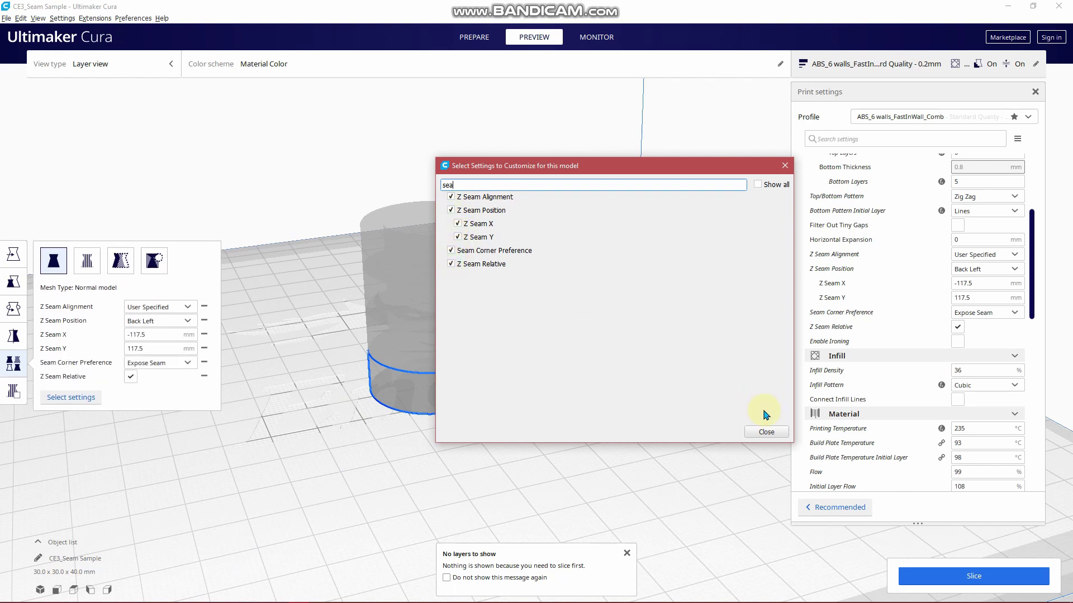
{"action": "left_click", "coordinate": [766, 431]}
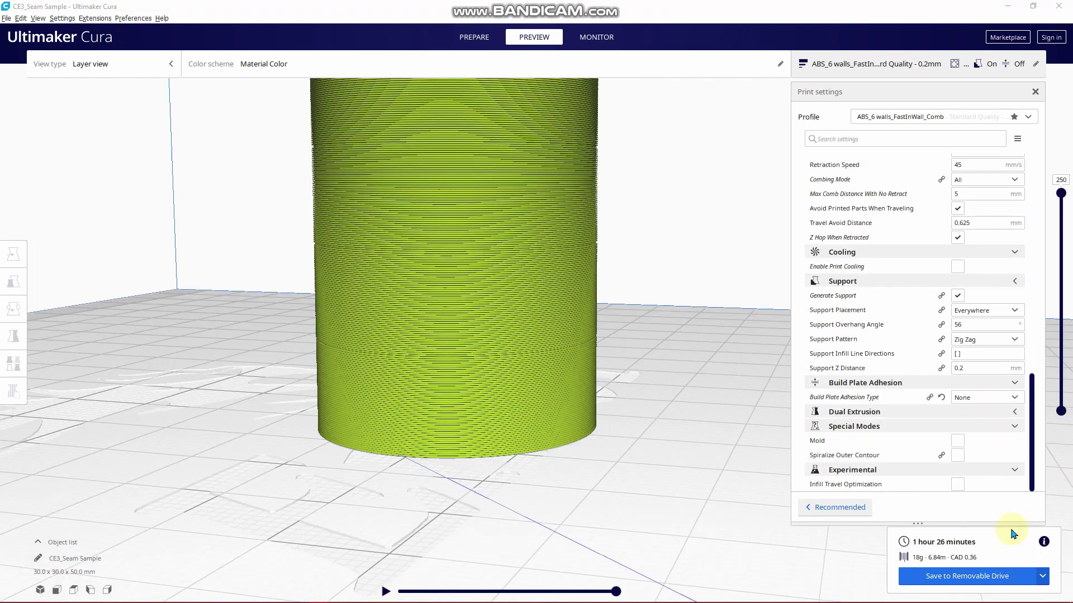
{"action": "left_click", "coordinate": [411, 419]}
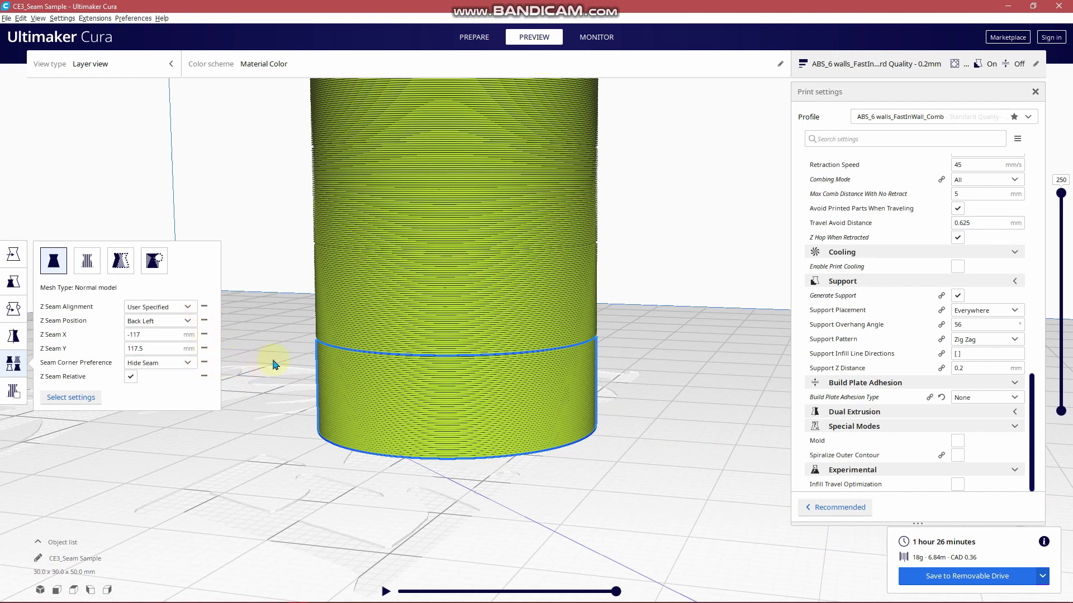
Step: Select the next sample band up and switch its seam alignment to Sharpest Corner
{"action": "left_click", "coordinate": [407, 332]}
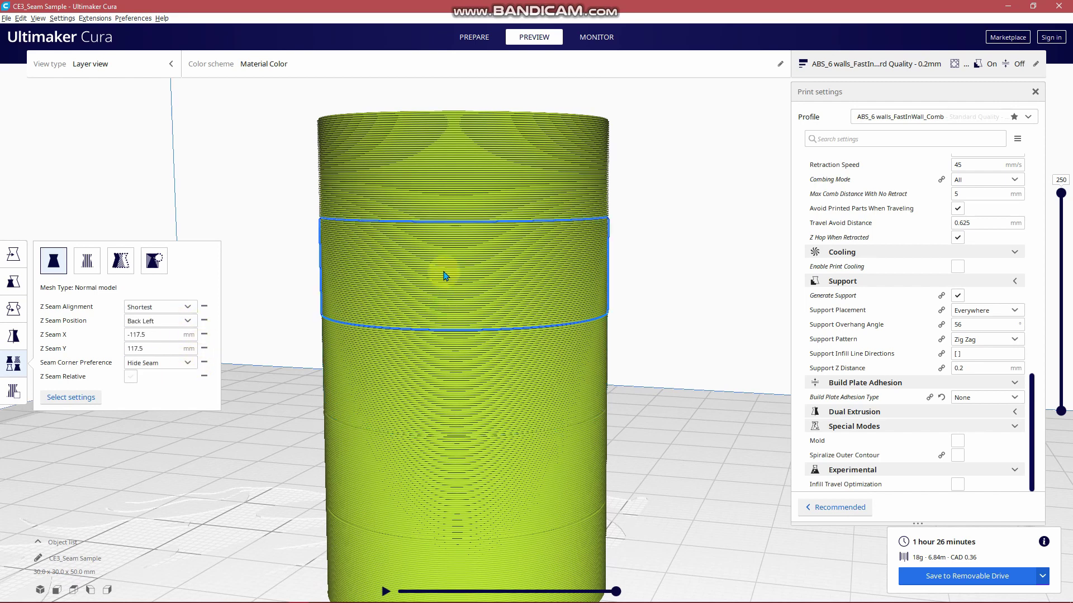
{"action": "left_click_drag", "start_coordinate": [443, 279], "coordinate": [369, 298]}
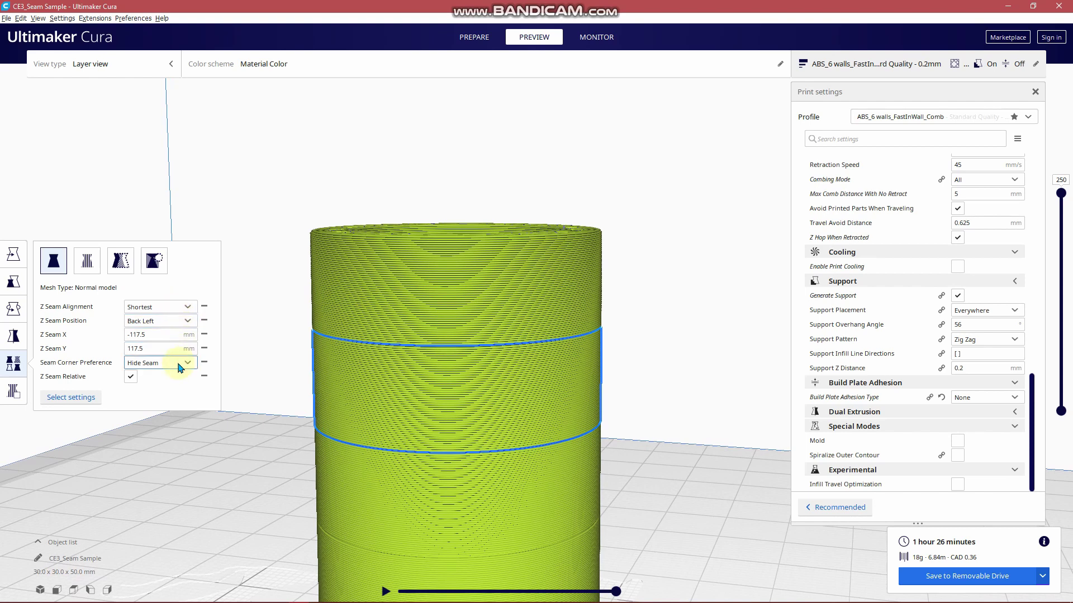
{"action": "key", "text": "Down"}
{"action": "key", "text": "Down"}
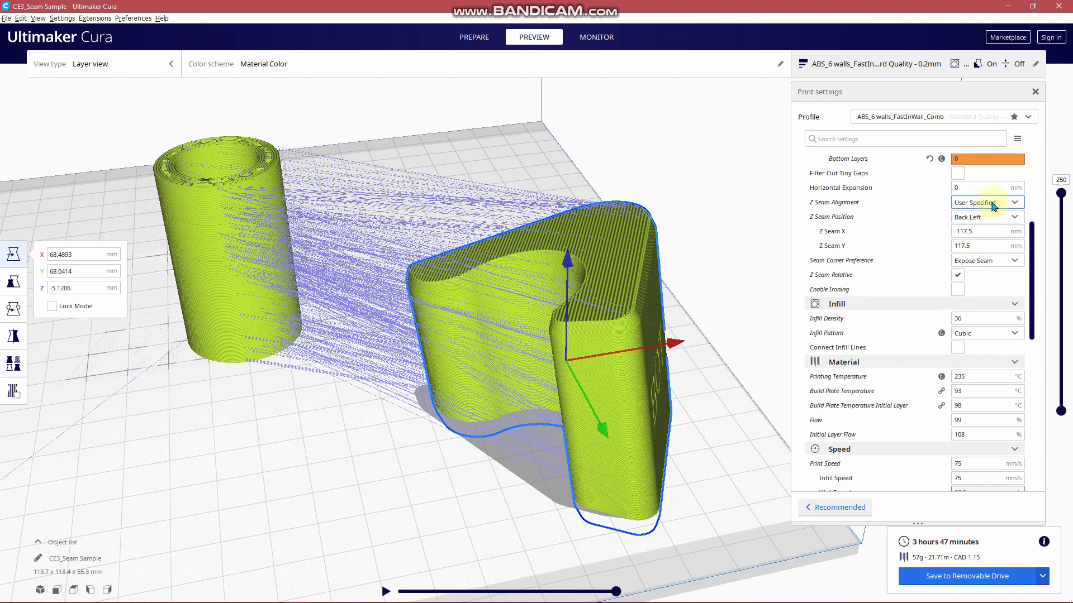
Step: Cut the layer preview down to layer 83, zoom in, then show layers up to about 124
{"action": "mouse_move", "coordinate": [994, 207]}
{"action": "left_click_drag", "start_coordinate": [1060, 214], "coordinate": [969, 342]}
{"action": "scroll", "coordinate": [439, 353], "scroll_direction": "up", "scroll_amount": 10}
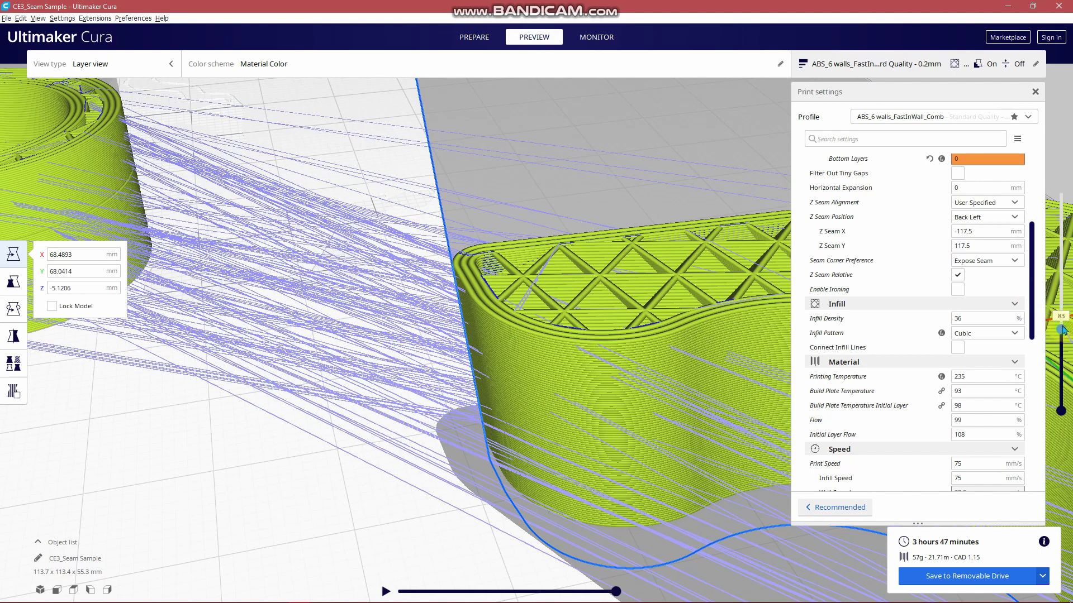
{"action": "left_click_drag", "start_coordinate": [1062, 329], "coordinate": [1054, 393]}
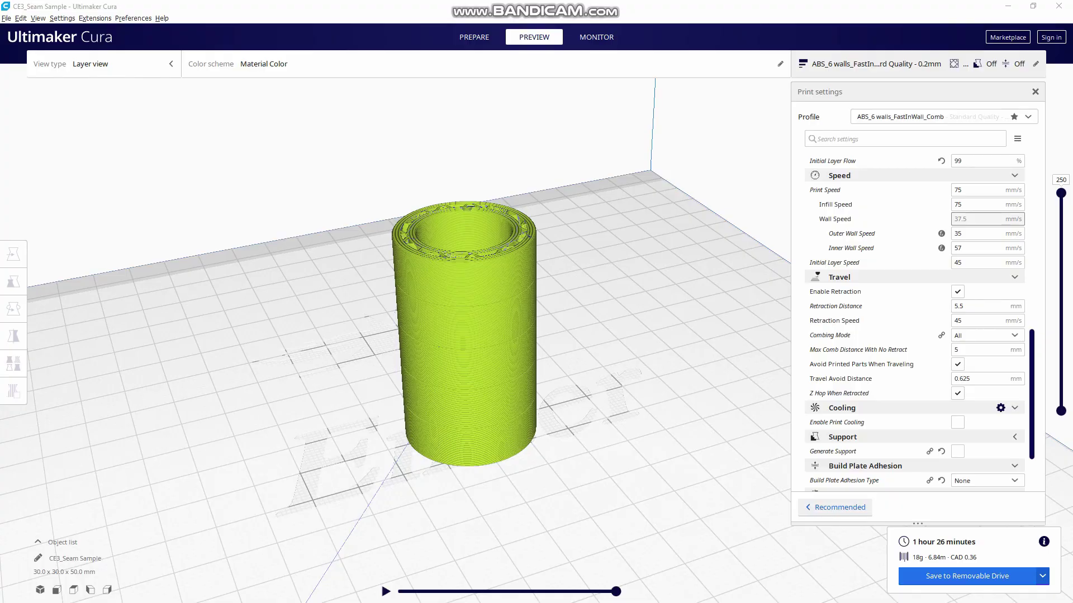
Step: Enter 4 as the Retraction Distance value
{"action": "left_click", "coordinate": [979, 306]}
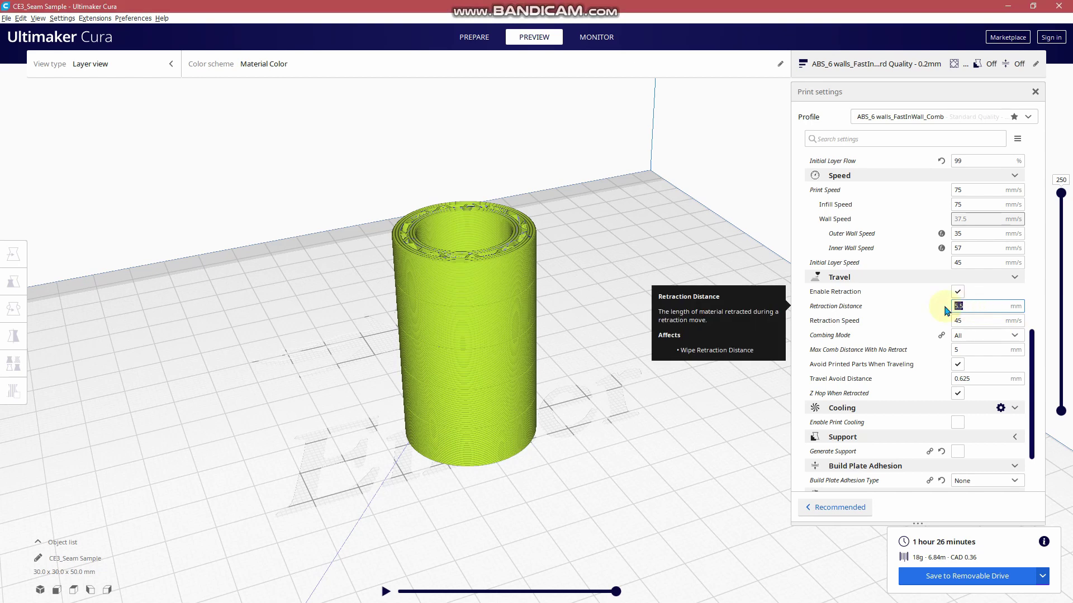
{"action": "type", "text": "4"}
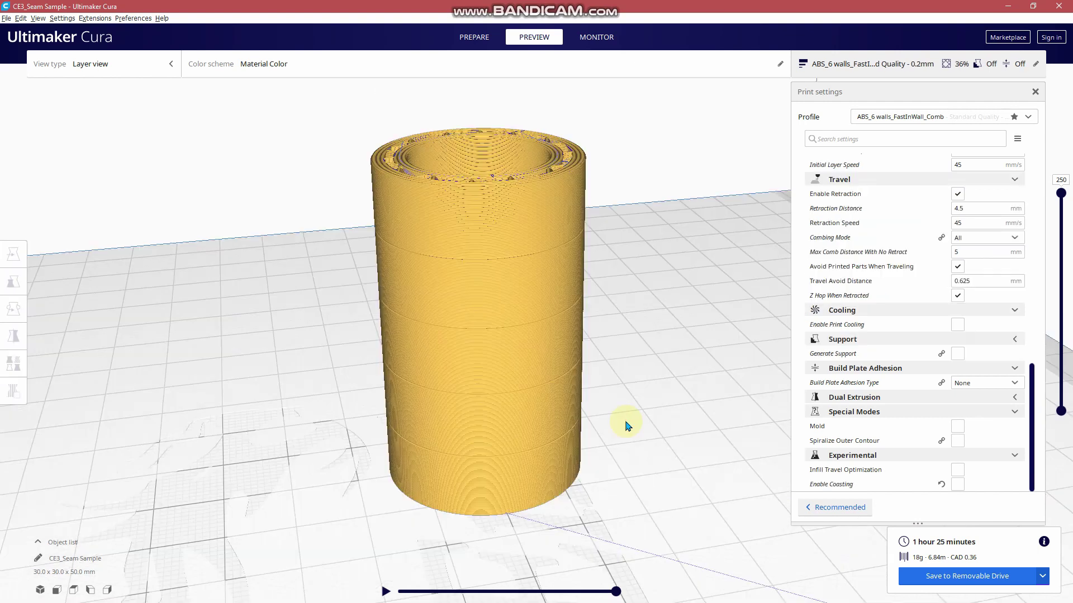
Step: Enable coasting, then zoom and orbit to inspect the seam line on the cylinder
{"action": "right_click_drag", "start_coordinate": [767, 402], "coordinate": [626, 425]}
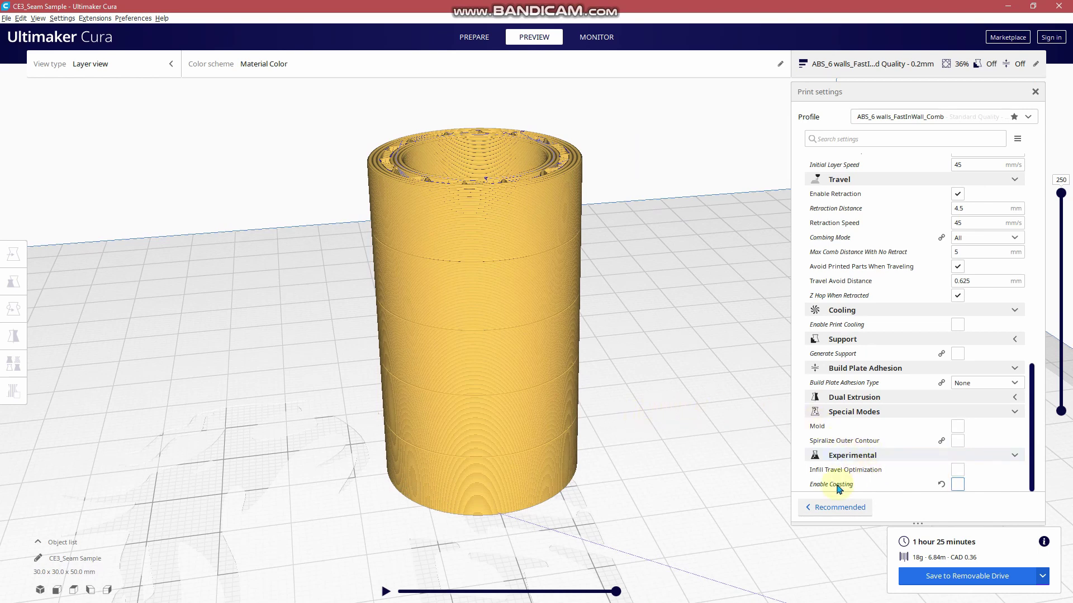
{"action": "mouse_move", "coordinate": [839, 488]}
{"action": "left_click", "coordinate": [972, 576]}
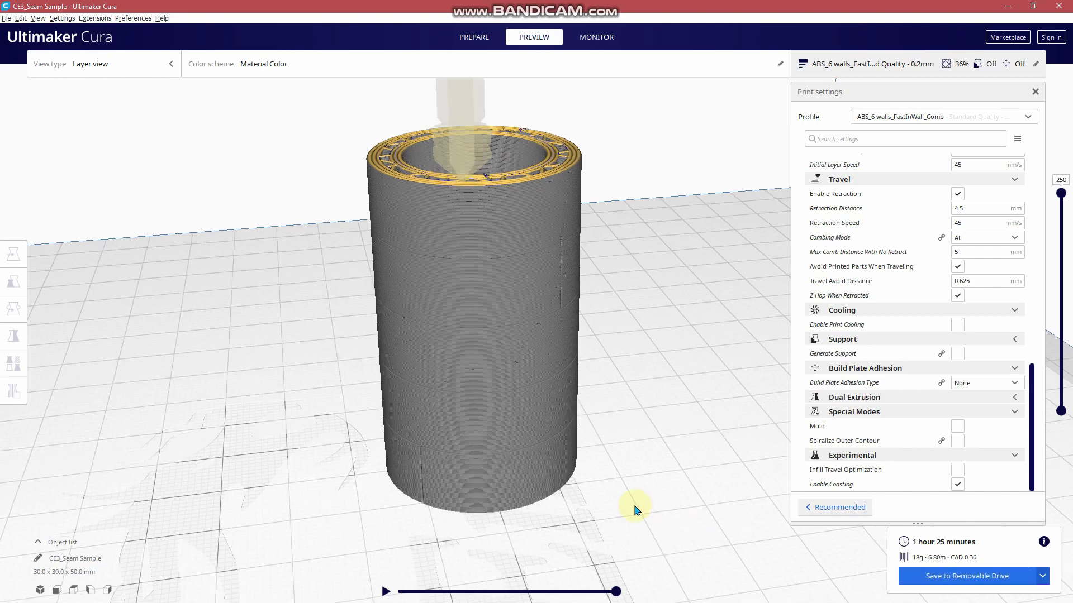
{"action": "scroll", "coordinate": [364, 443], "scroll_direction": "up", "scroll_amount": 6}
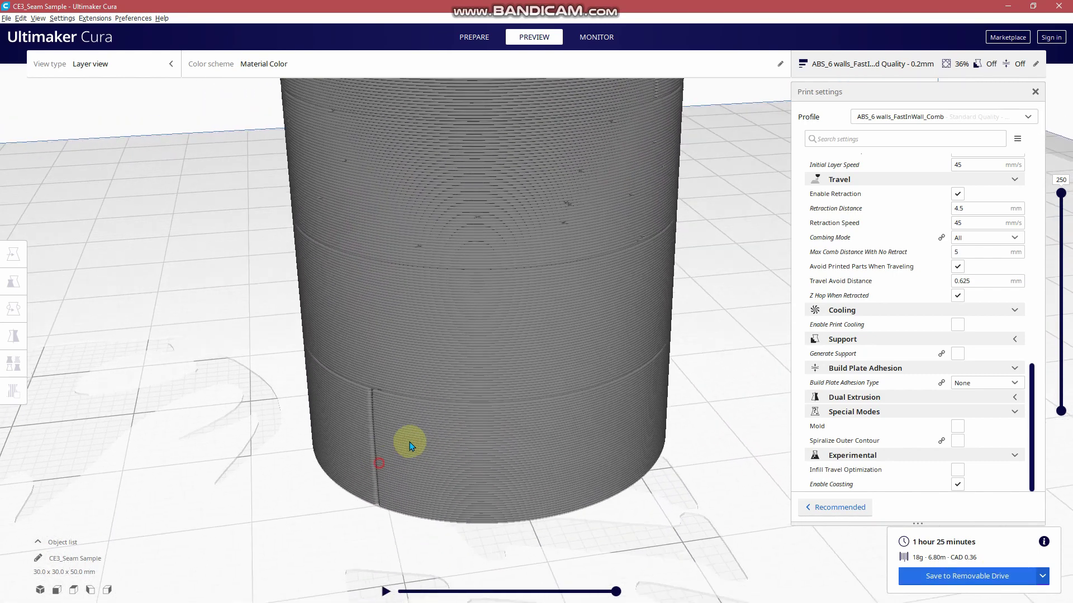
{"action": "right_click_drag", "start_coordinate": [409, 445], "coordinate": [628, 292]}
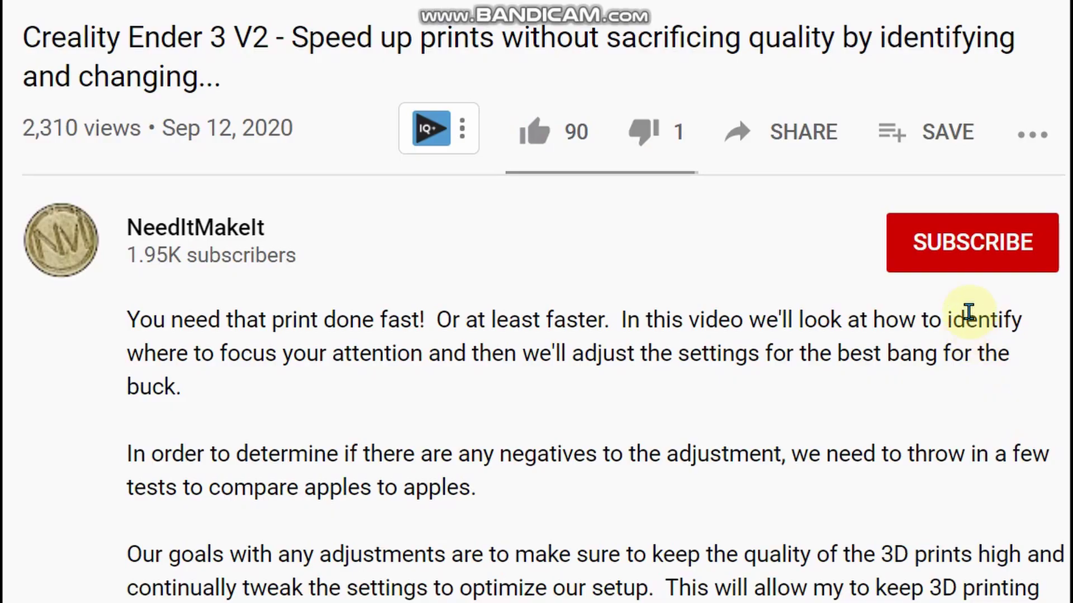
Step: Subscribe to the channel and give the Ender 3 V2 video a like
{"action": "left_click", "coordinate": [967, 247]}
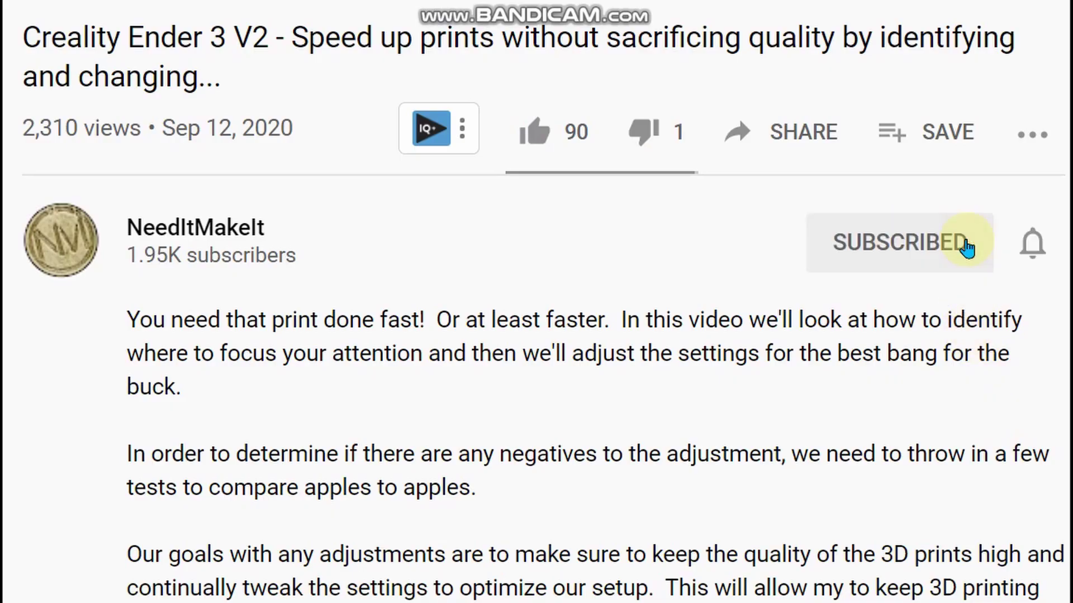
{"action": "left_click", "coordinate": [549, 141]}
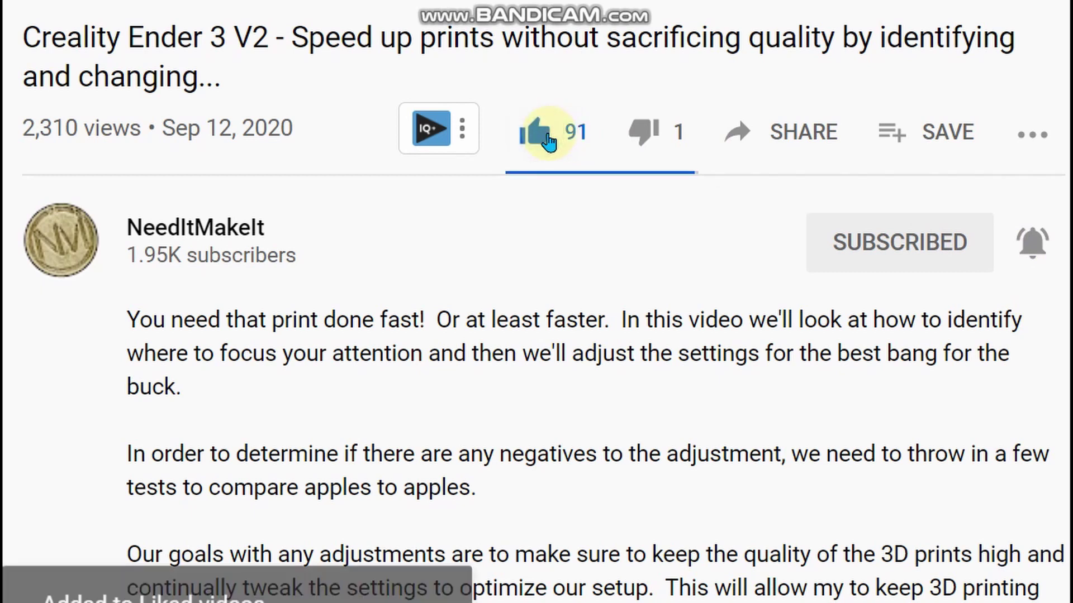